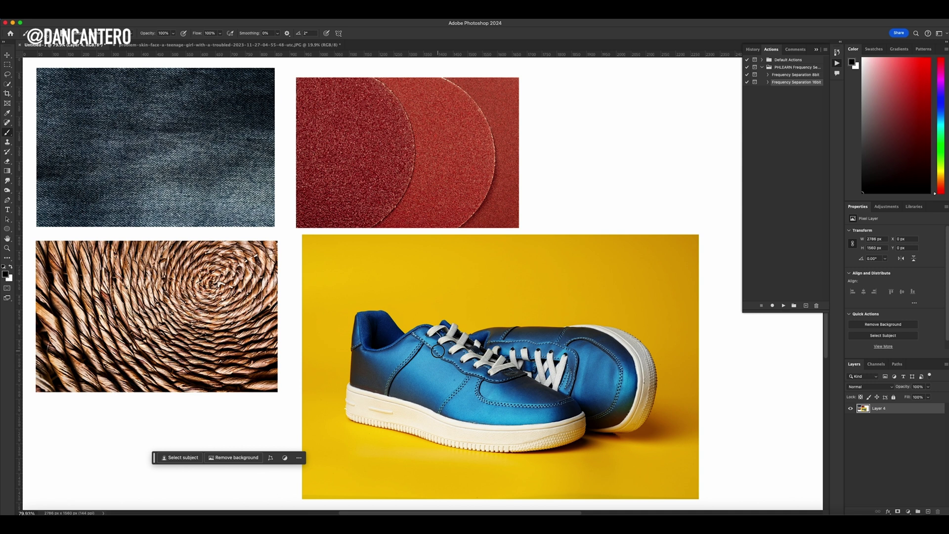
Add a new empty layer and clone red sandpaper texture onto the sneaker's heel side.
key(super+shift+n)
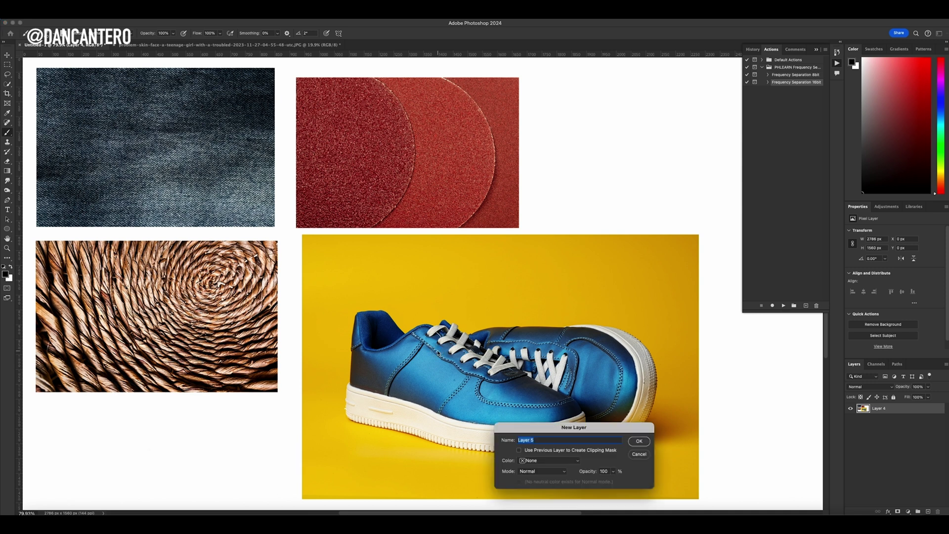
key(Return)
key(s)
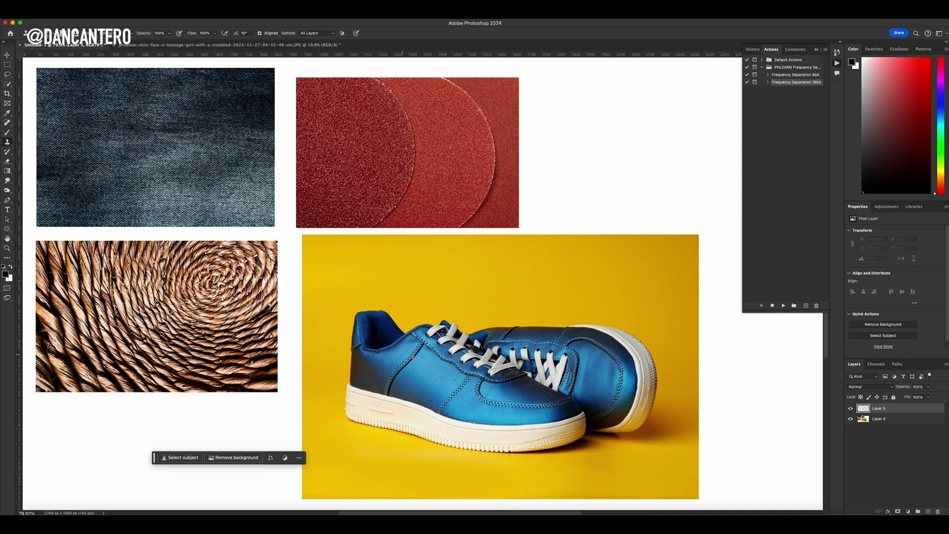
alt+click(339, 176)
mouse_move(378, 371)
mouse_down()
mouse_move(415, 338)
mouse_move(392, 353)
mouse_move(389, 373)
mouse_move(412, 339)
mouse_move(370, 360)
mouse_move(399, 351)
mouse_move(379, 359)
mouse_move(358, 354)
mouse_move(357, 380)
mouse_move(381, 388)
mouse_move(386, 368)
mouse_move(381, 378)
mouse_move(370, 366)
mouse_move(372, 379)
mouse_move(364, 367)
mouse_move(409, 345)
mouse_up()
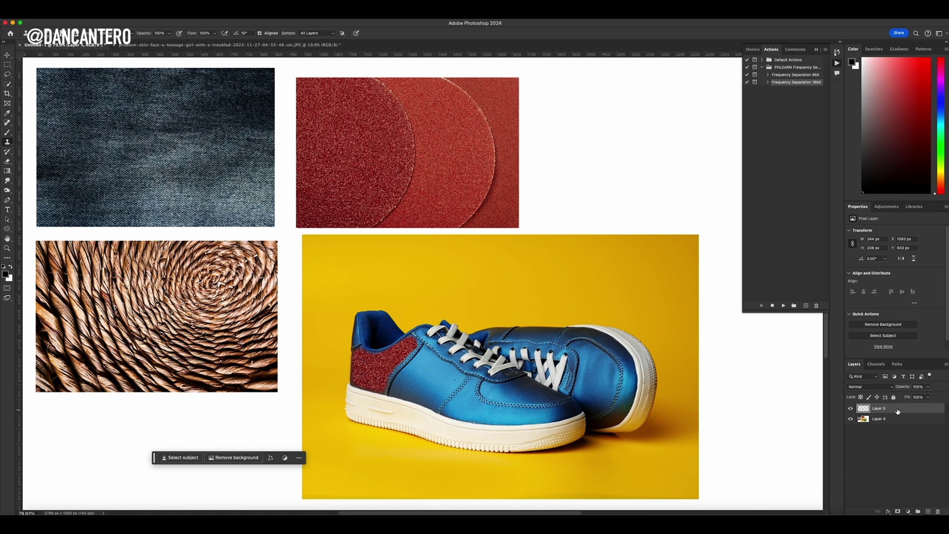
Delete Layer 5, which holds the cloned sandpaper patch.
key(Delete)
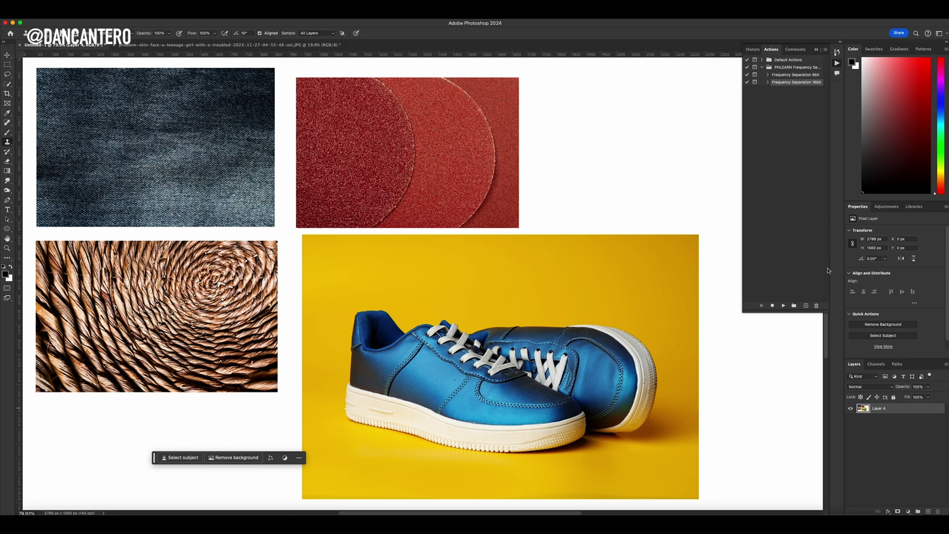
Play the Frequency Separation 16bit action and continue to its Gaussian Blur step.
click(809, 75)
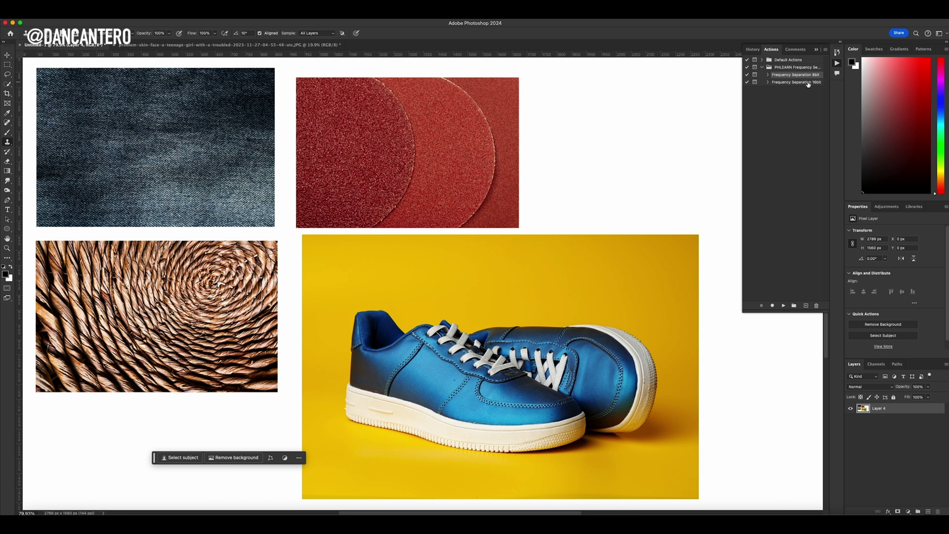
click(809, 82)
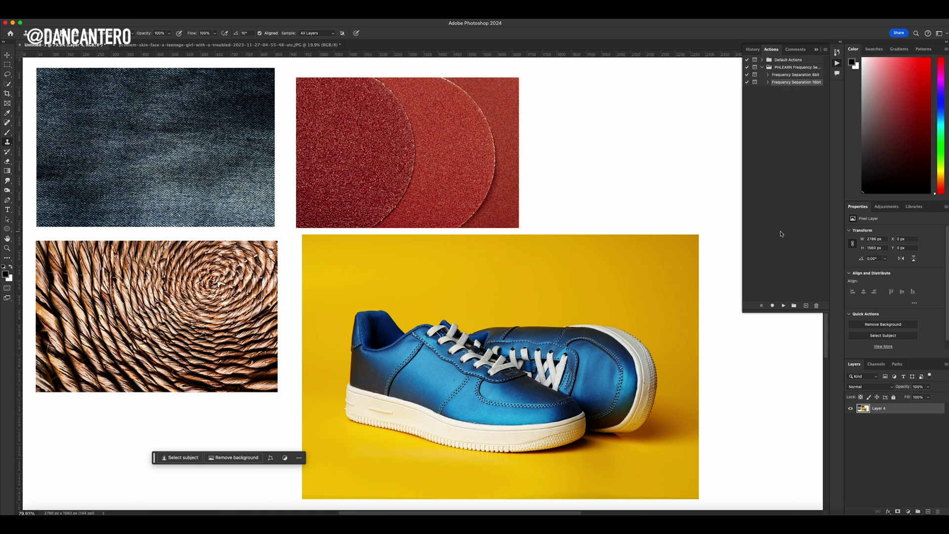
click(783, 305)
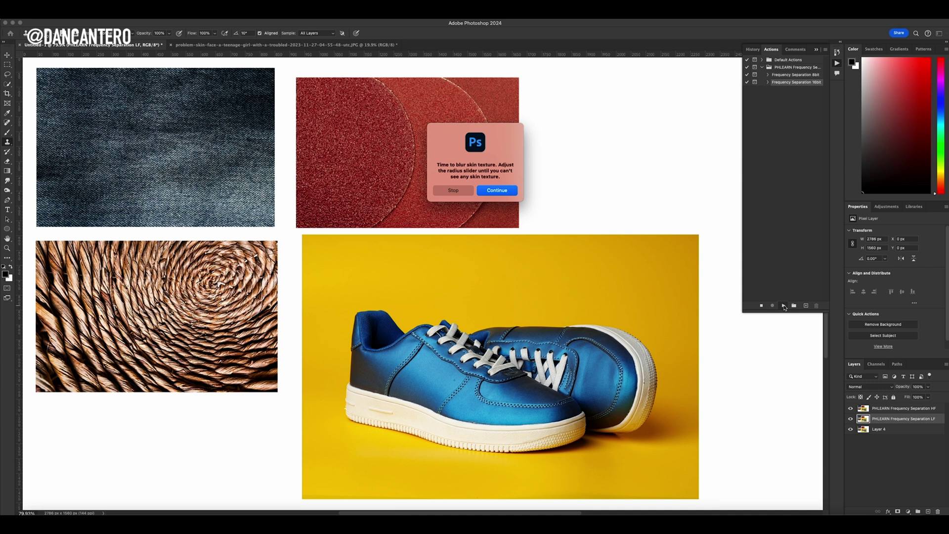
click(505, 192)
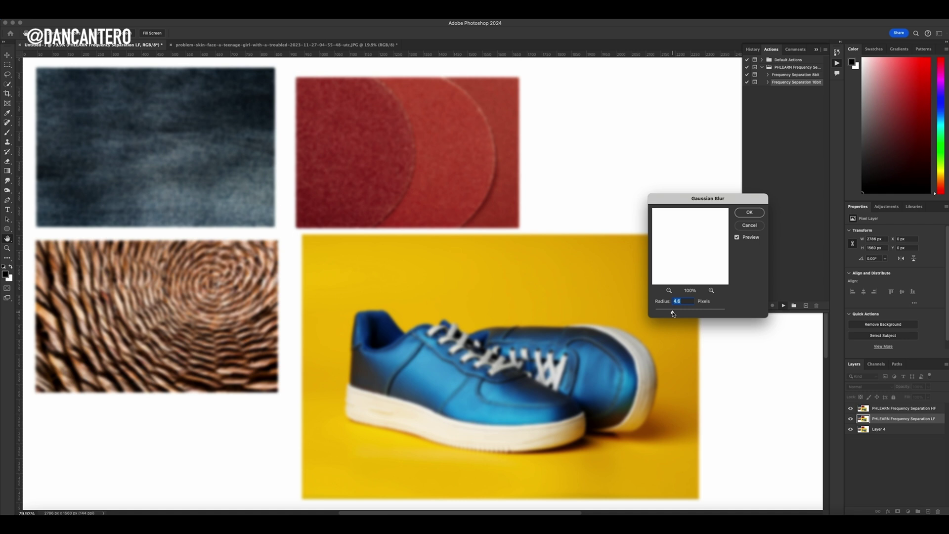
Apply a Gaussian Blur of roughly 7-8 pixels to the low-frequency layer and finish the action.
drag(674, 314, 677, 314)
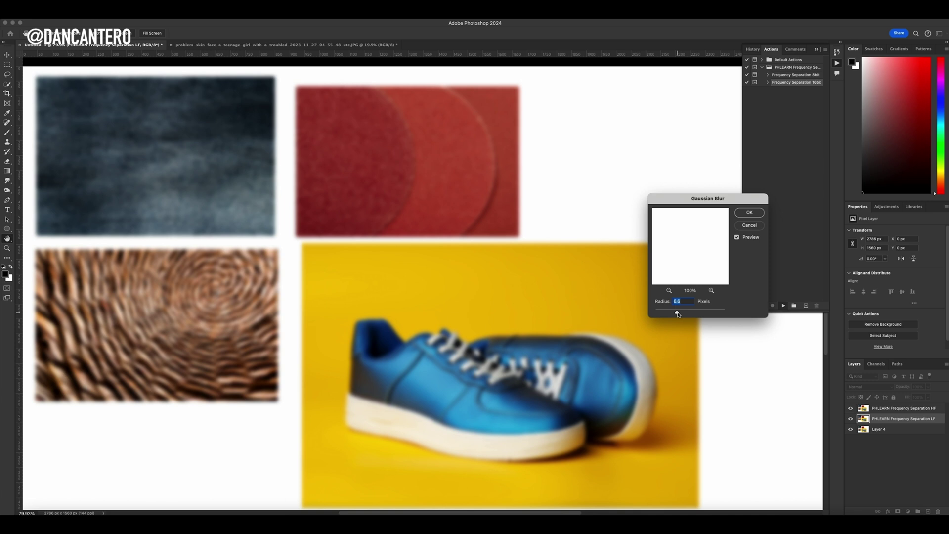
drag(678, 313, 681, 314)
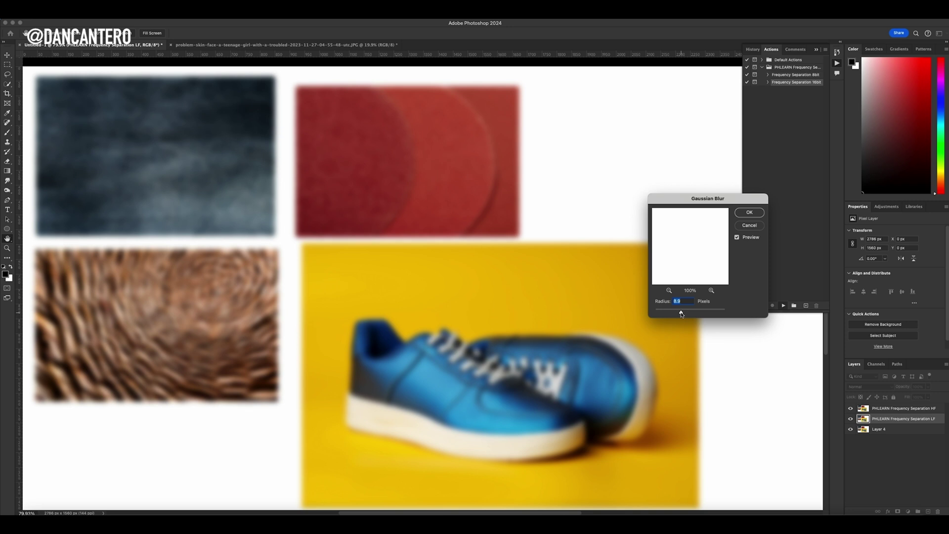
drag(681, 313, 680, 313)
click(751, 213)
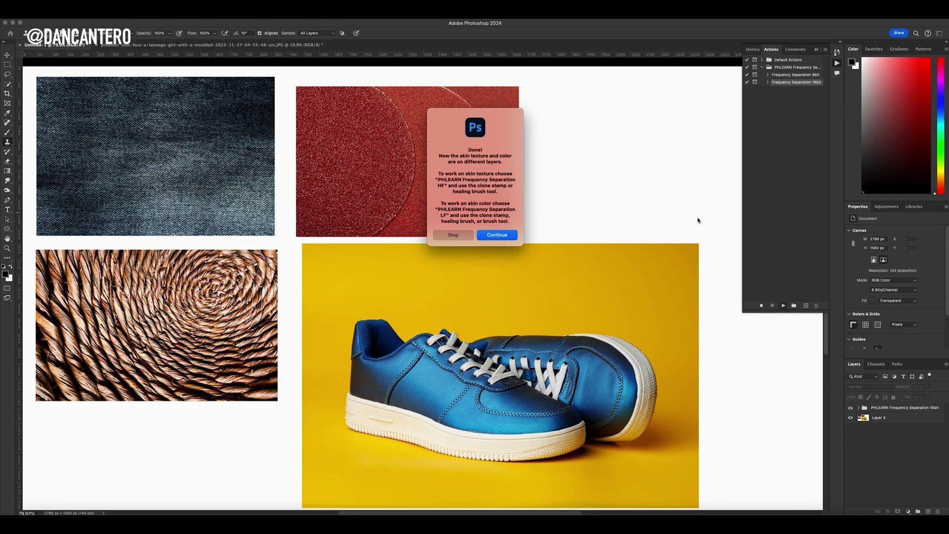
Close the Done message and expand the frequency separation group to show its HF and LF layers.
click(497, 235)
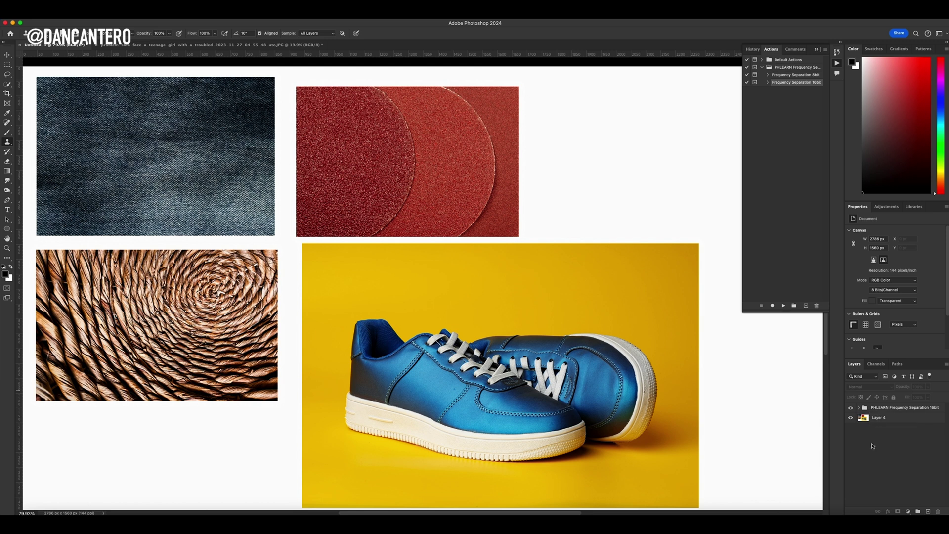
click(860, 408)
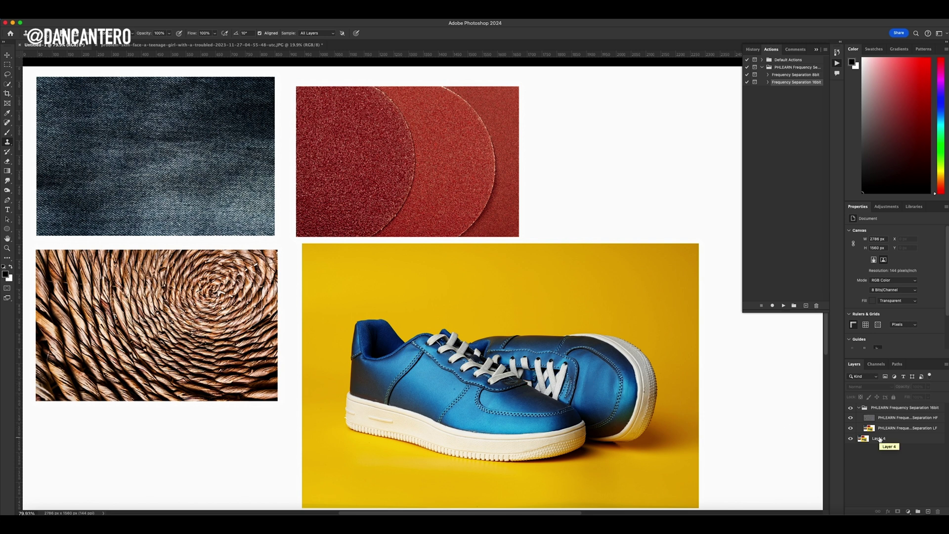
On the HF layer, test a few clone spots, then set Clone Stamp sampling to Current Layer.
click(906, 419)
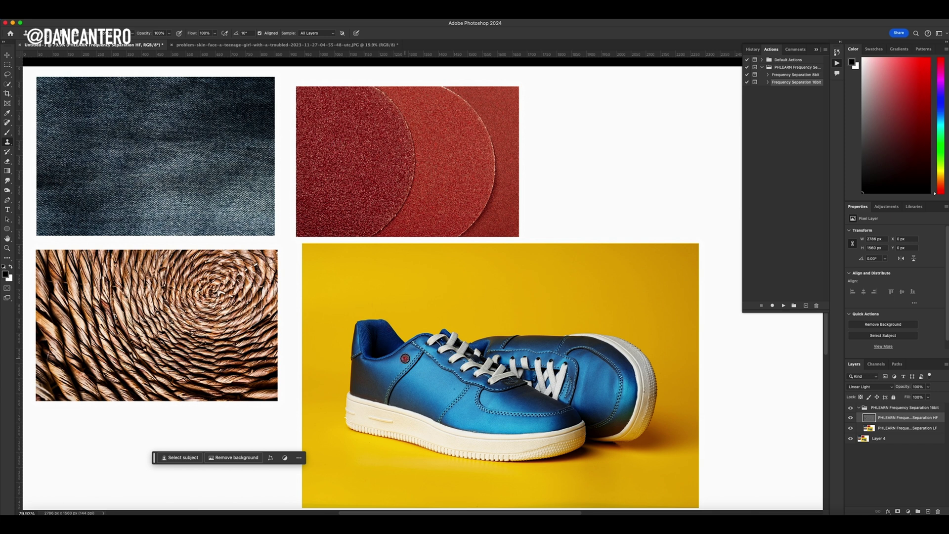
click(406, 358)
key(ctrl+z)
click(376, 337)
click(334, 34)
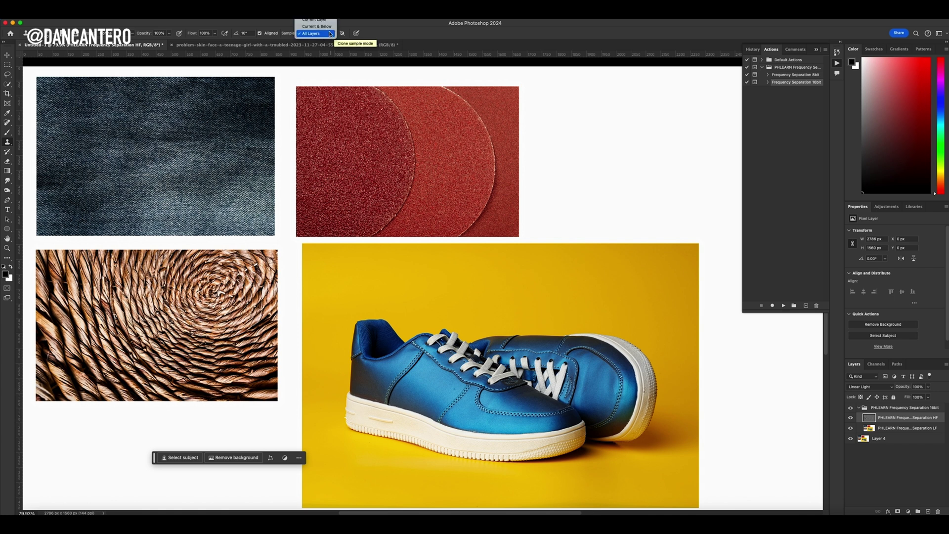
click(315, 20)
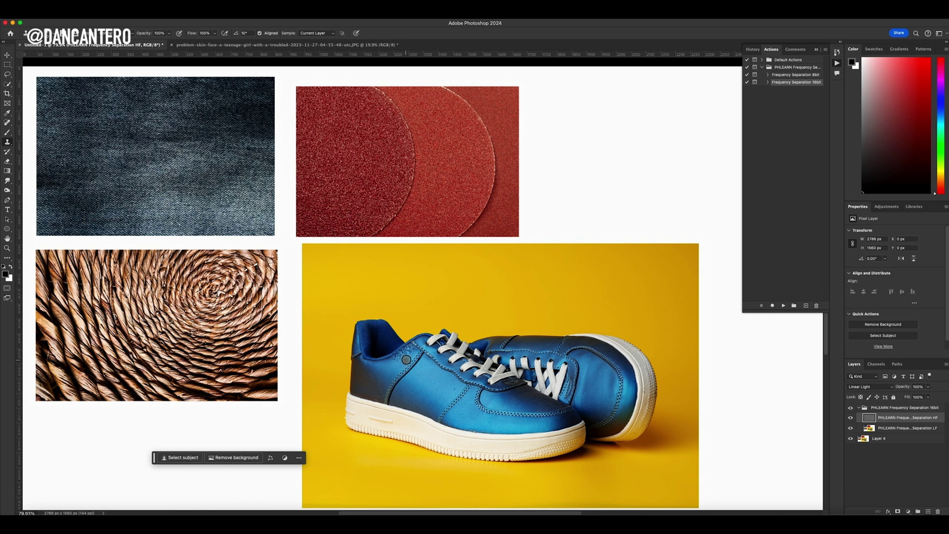
Clone sandpaper and denim strokes across the shoe's side and heel, undoing a stray background dab.
mouse_move(413, 352)
mouse_down()
mouse_move(385, 384)
mouse_move(401, 360)
mouse_move(357, 362)
mouse_move(356, 389)
mouse_move(379, 399)
mouse_move(387, 374)
mouse_move(363, 386)
mouse_up()
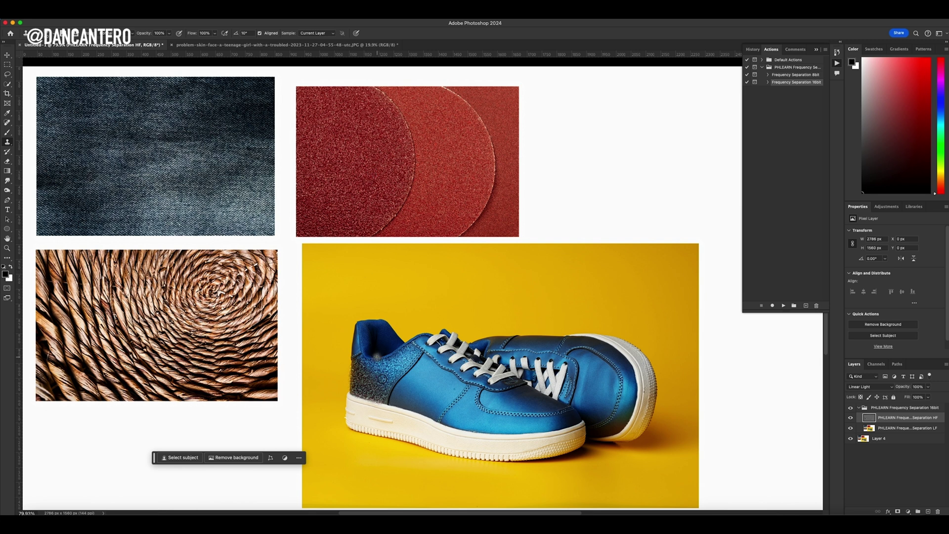
click(407, 357)
mouse_move(418, 369)
mouse_down()
mouse_move(395, 401)
mouse_move(436, 417)
mouse_move(460, 385)
mouse_move(429, 363)
mouse_move(446, 387)
mouse_move(416, 377)
mouse_move(403, 392)
mouse_move(435, 406)
mouse_up()
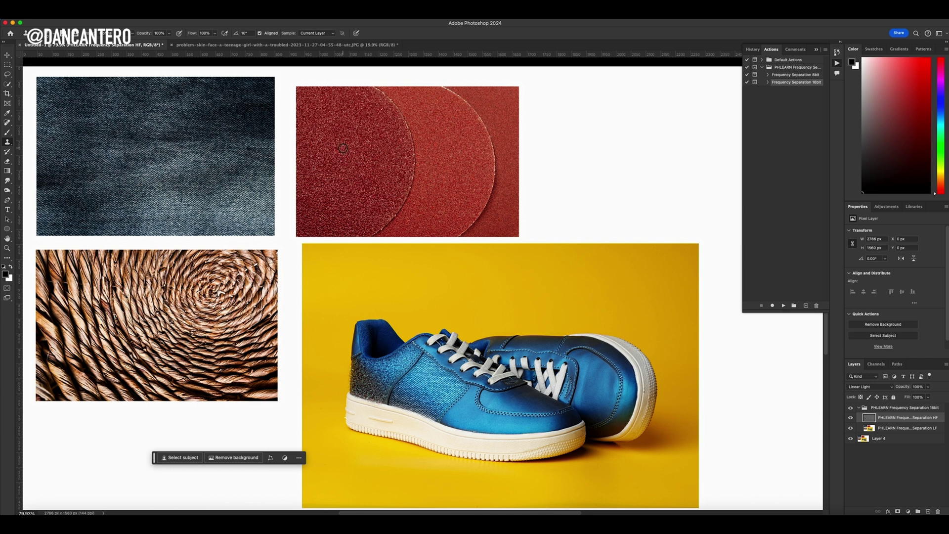
click(592, 314)
key(ctrl+z)
On the LF layer, paint sandpaper texture over the side panel and its lower edge.
click(902, 429)
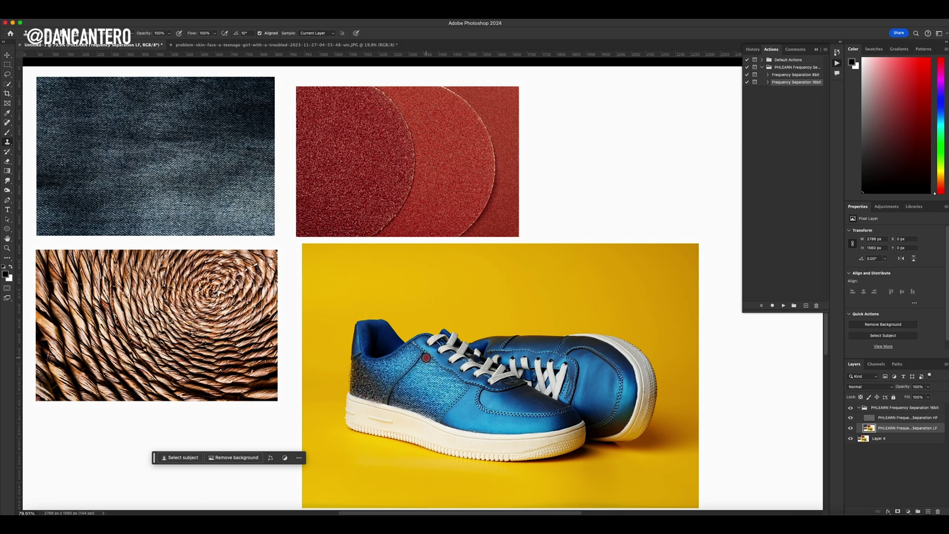
mouse_move(426, 357)
mouse_down()
mouse_move(393, 400)
mouse_move(438, 415)
mouse_move(461, 389)
mouse_move(426, 361)
mouse_move(449, 389)
mouse_move(438, 399)
mouse_move(423, 376)
mouse_move(444, 386)
mouse_move(404, 394)
mouse_move(427, 399)
mouse_move(413, 382)
mouse_move(431, 405)
mouse_move(450, 388)
mouse_up()
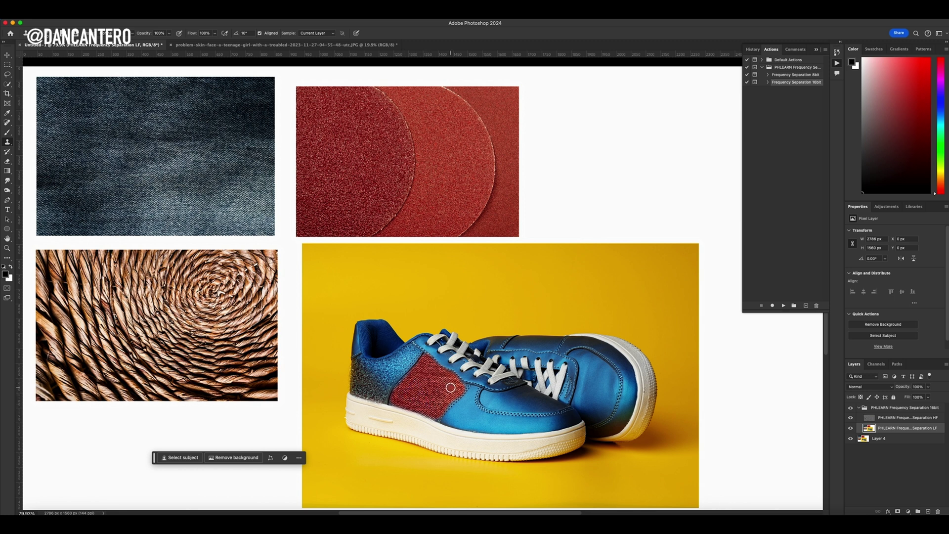
click(435, 422)
Undo the stray red mark, toggle the group's visibility to compare, and select the HF layer.
key(super+z)
click(851, 408)
click(851, 408)
click(915, 420)
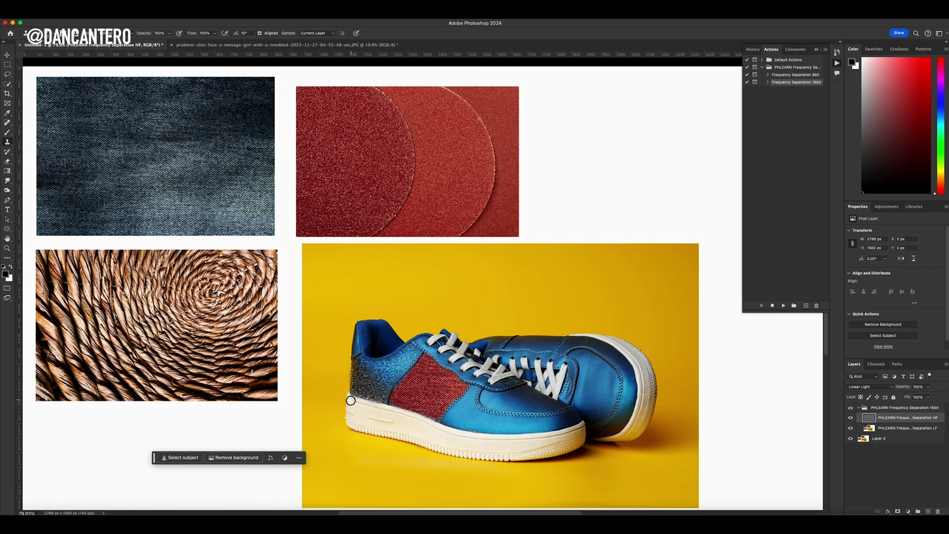
Clone rope texture along the white sole, undoing a smudged stroke at the heel.
drag(353, 406, 338, 403)
key(super+z)
key(super+z)
mouse_move(355, 408)
mouse_down()
mouse_move(352, 421)
mouse_move(430, 432)
mouse_move(365, 408)
mouse_move(494, 441)
mouse_move(438, 437)
mouse_move(485, 447)
mouse_move(533, 446)
mouse_move(500, 440)
mouse_move(581, 428)
mouse_move(561, 436)
mouse_up()
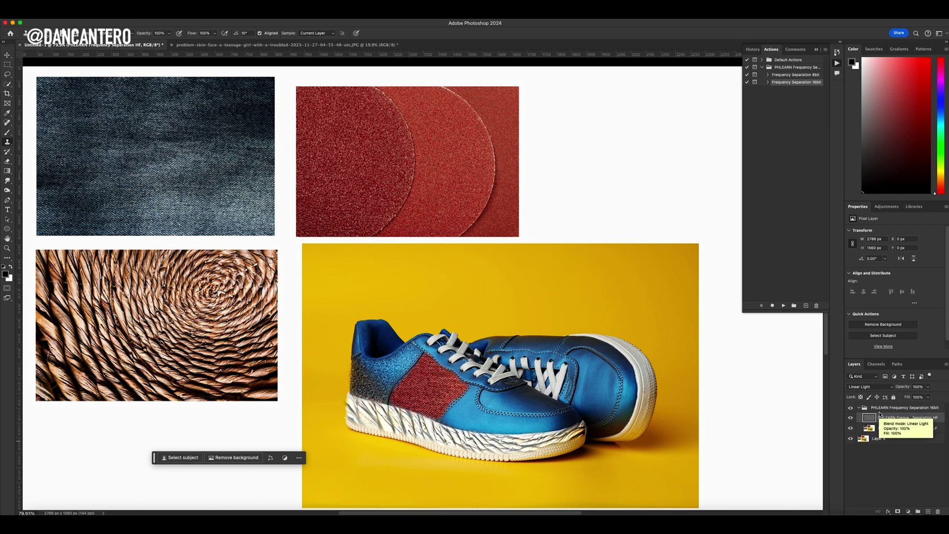
Lower the HF texture layer's opacity to 86%.
click(886, 408)
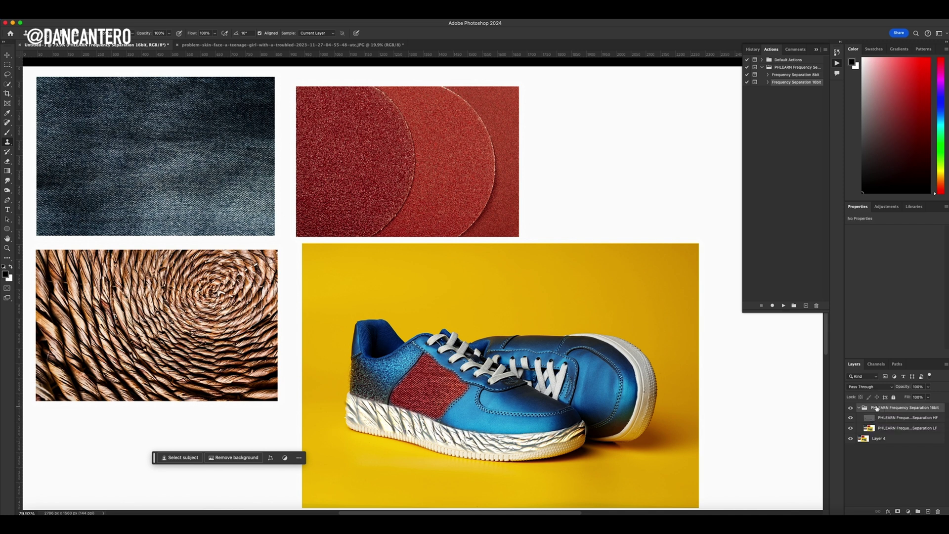
click(886, 419)
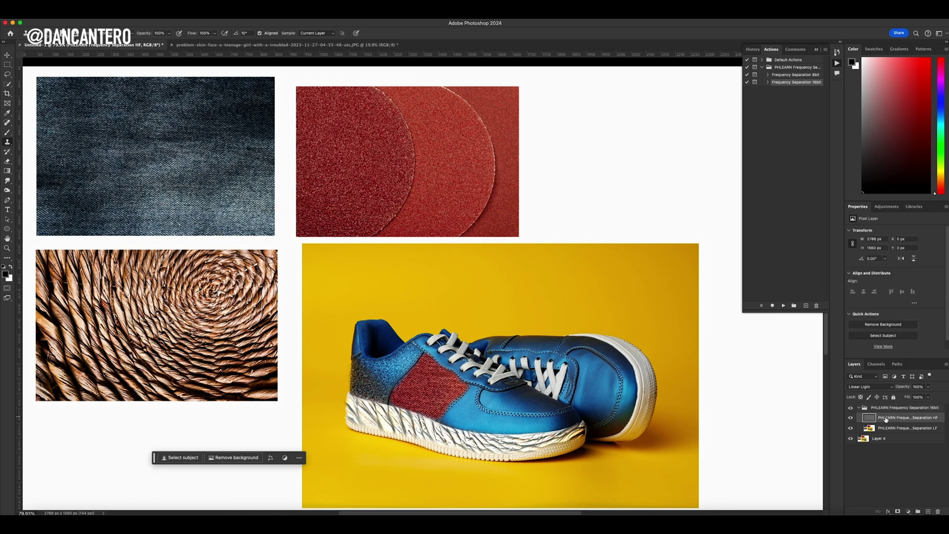
drag(905, 388, 941, 387)
Fade the frequency separation group to 76% opacity, then restore it to 100%.
click(879, 409)
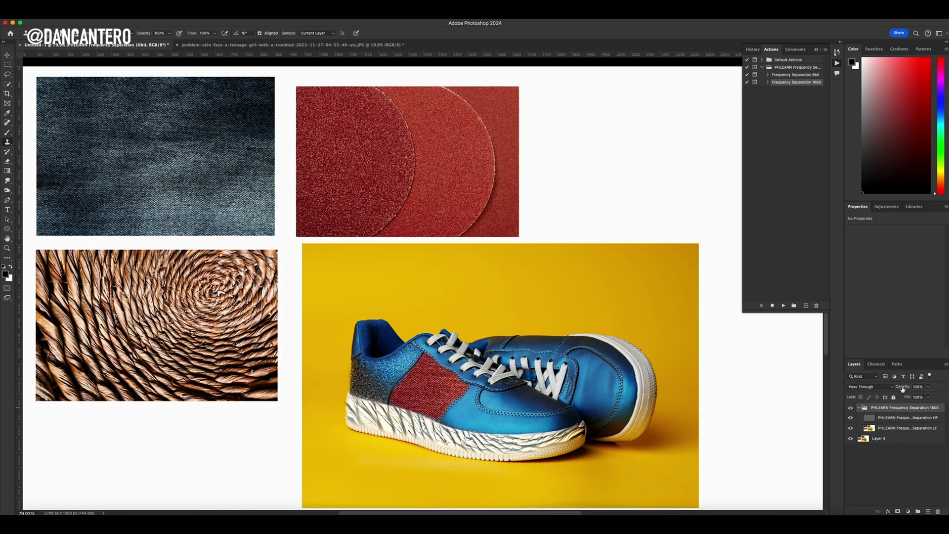
drag(905, 389, 894, 388)
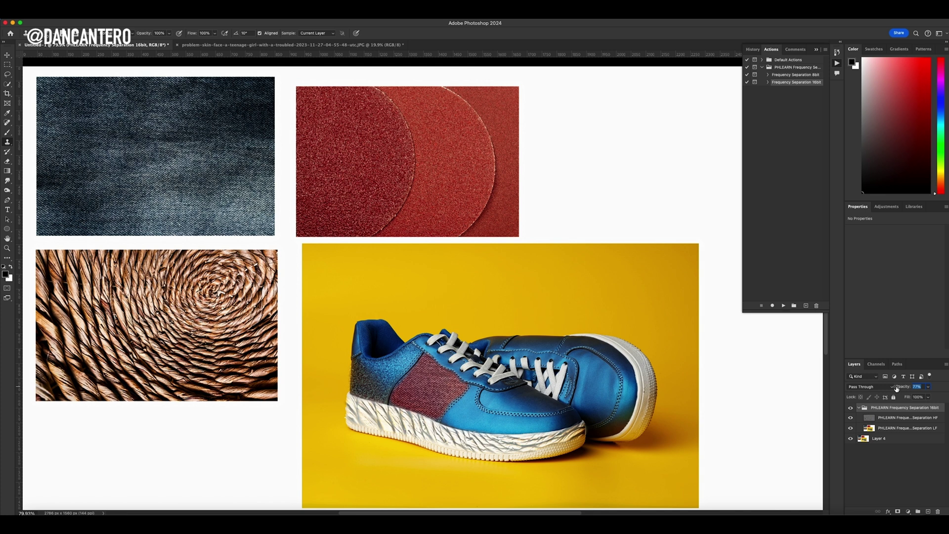
key(Return)
drag(903, 391, 915, 390)
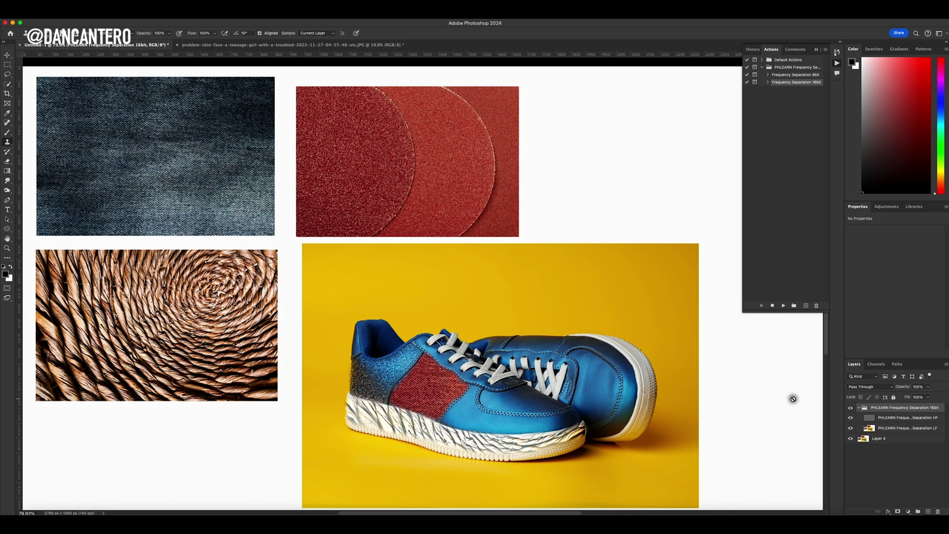
Switch to the acne portrait, unlock its Background layer and run the Frequency Separation 16bit action.
click(335, 45)
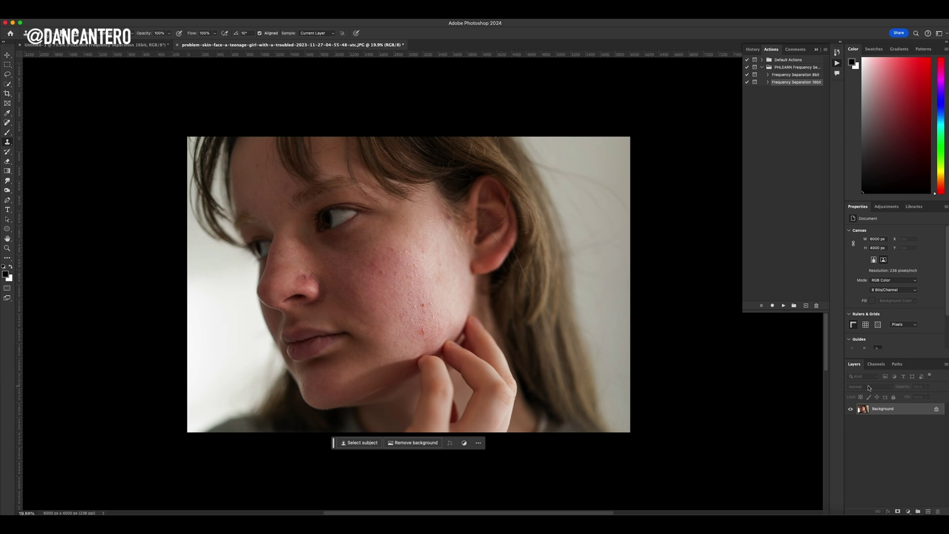
click(936, 409)
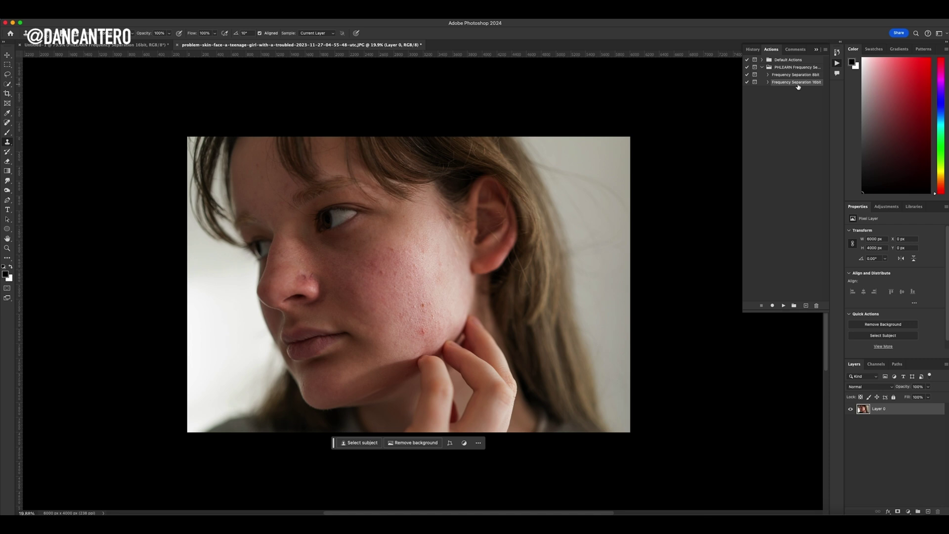
click(783, 306)
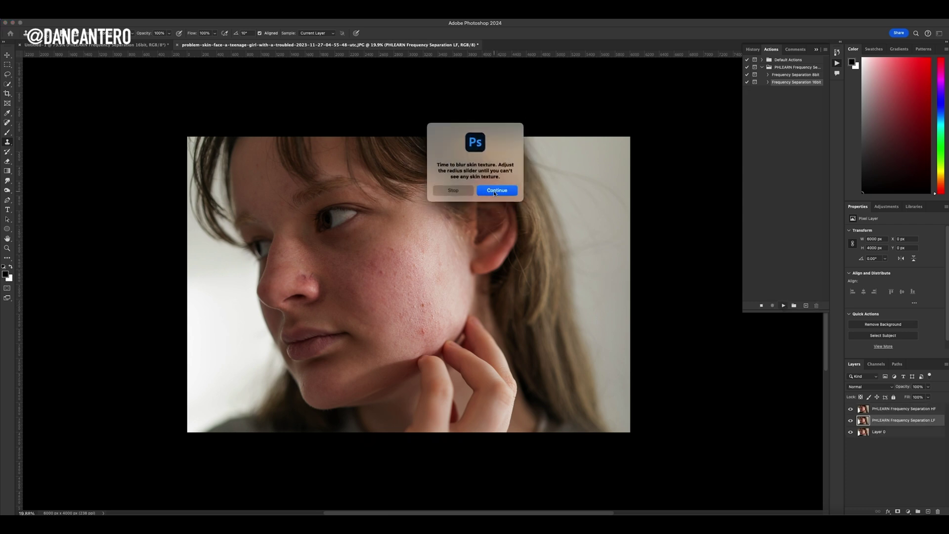
Gaussian-blur the LF layer at a 19 px radius and let the action finish grouping HF and LF.
click(495, 192)
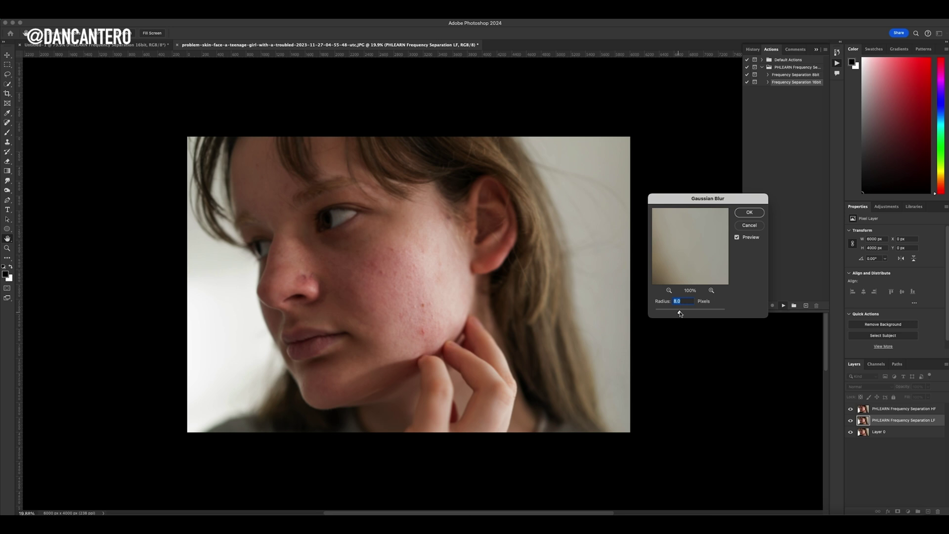
drag(680, 313, 686, 313)
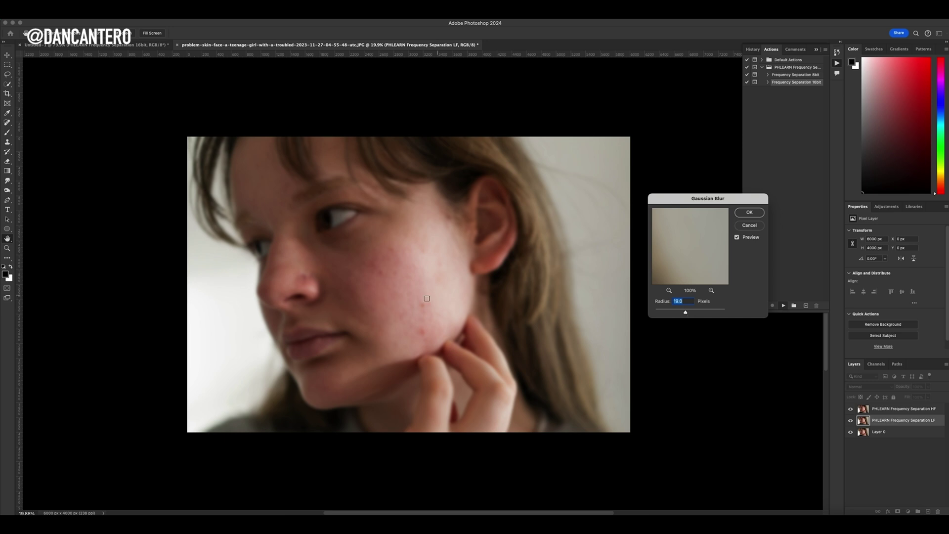
click(750, 213)
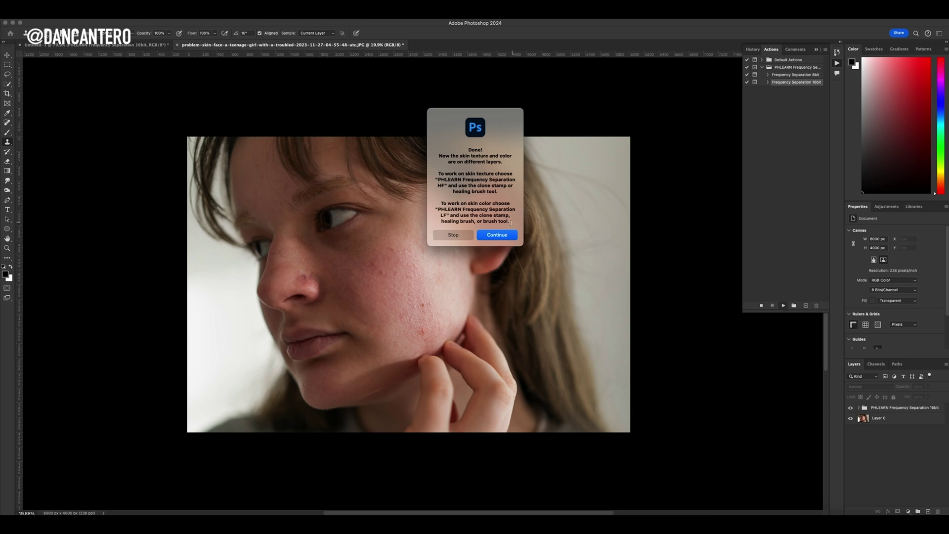
click(498, 235)
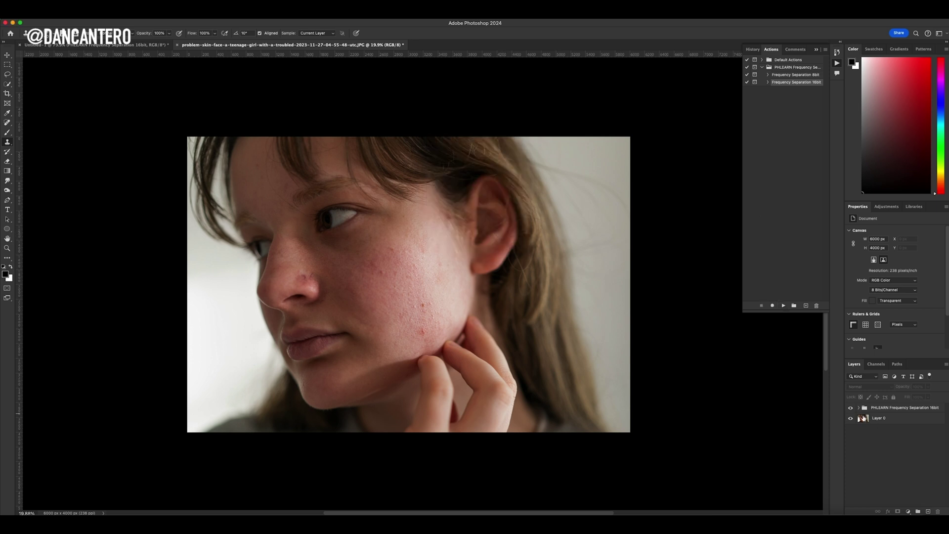
Expand the PHLEARN Frequency Separation 16bit group, zoom in on the blemished cheek, and select the group.
click(860, 408)
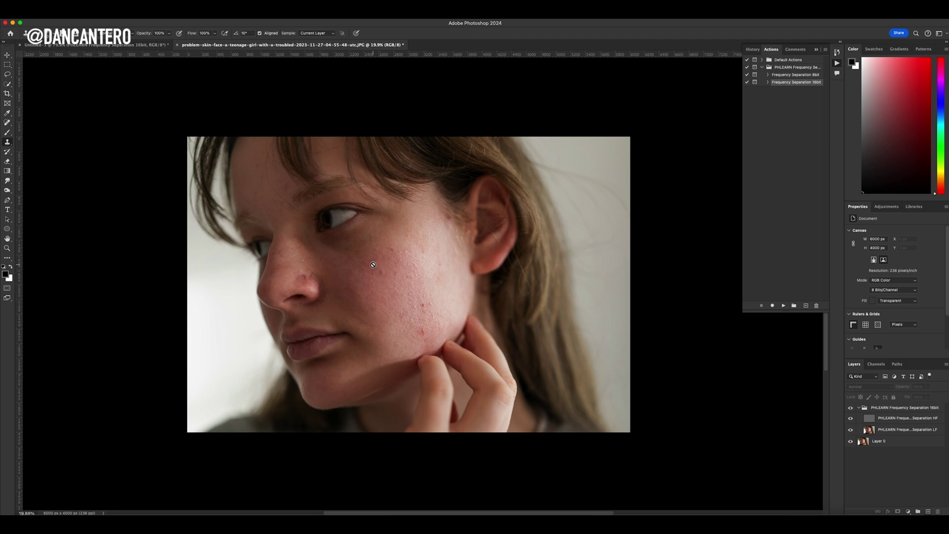
scroll(373, 265, up, 3)
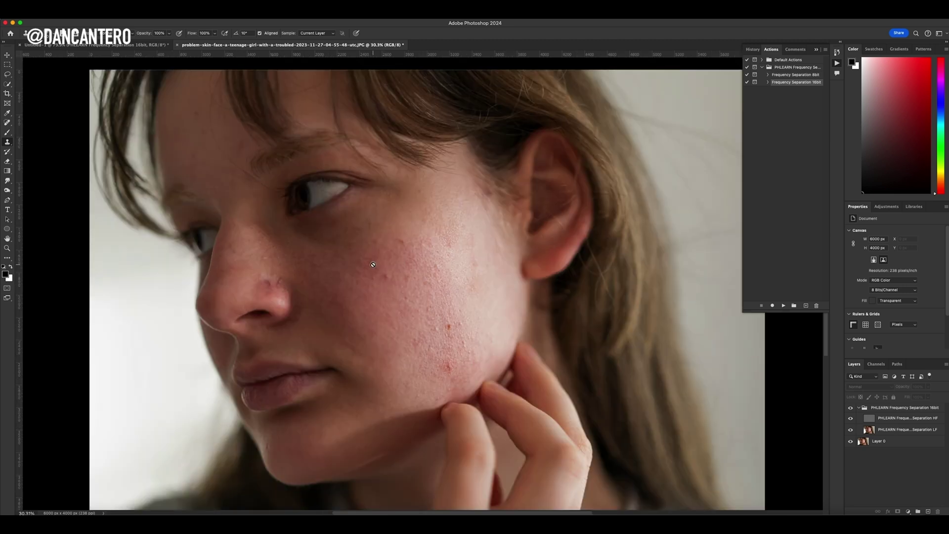
scroll(373, 264, left, 3)
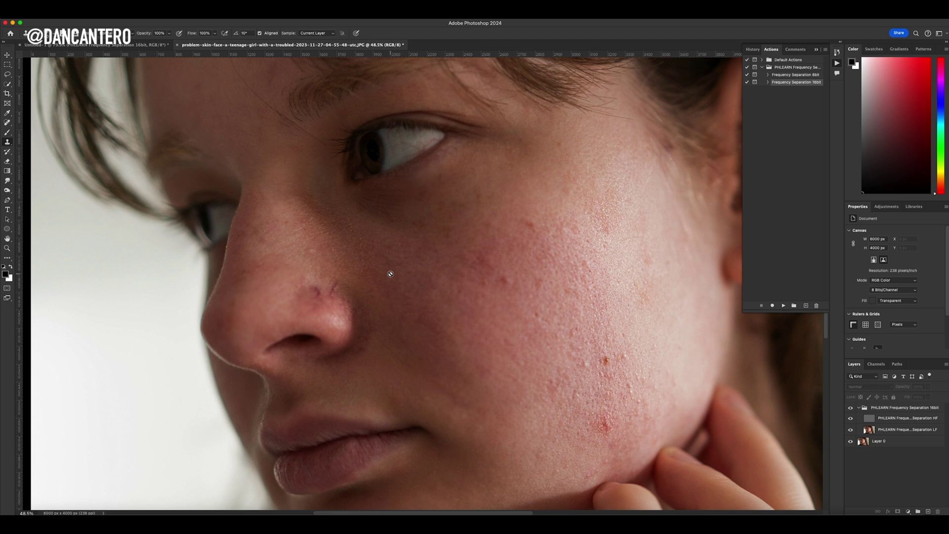
scroll(390, 274, right, 3)
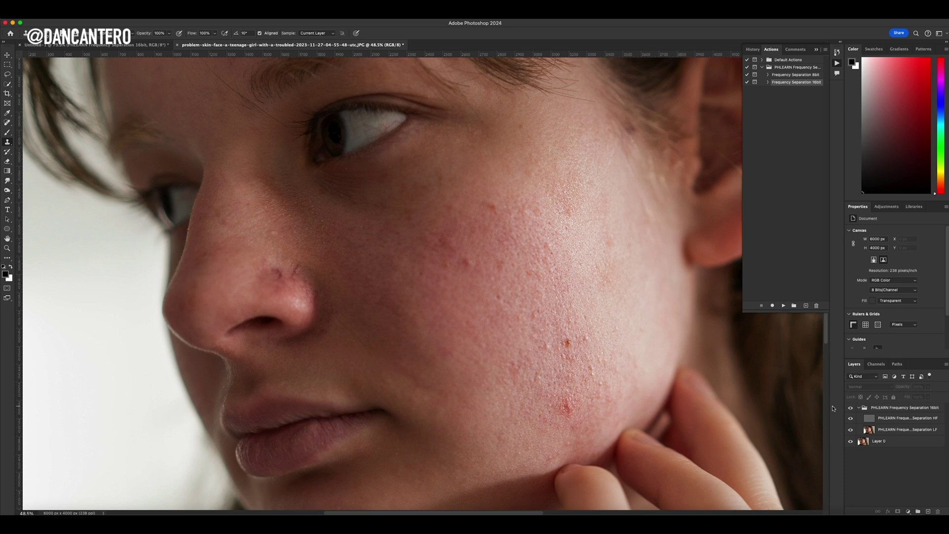
click(886, 409)
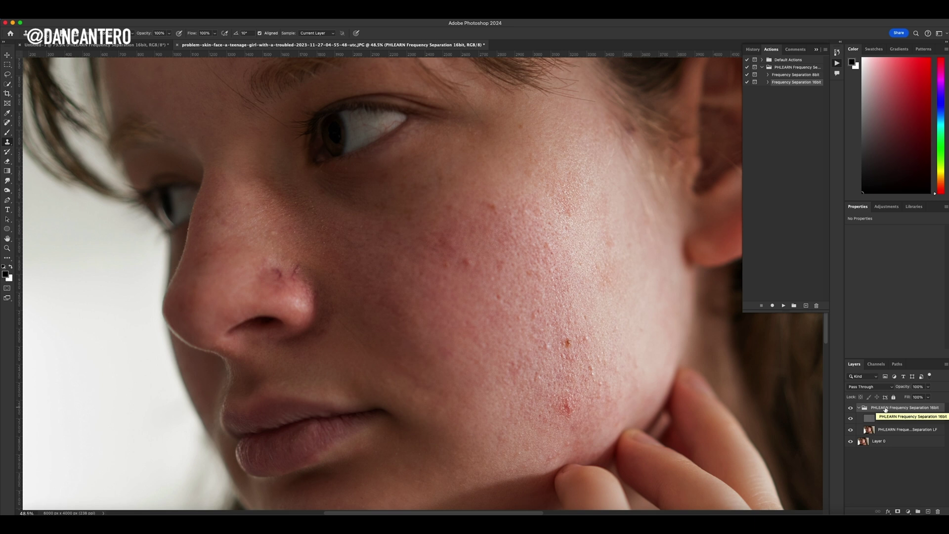
Add an empty Layer 1 above the group and set the Clone Stamp to sample All Layers.
key(super+shift+n)
key(Return)
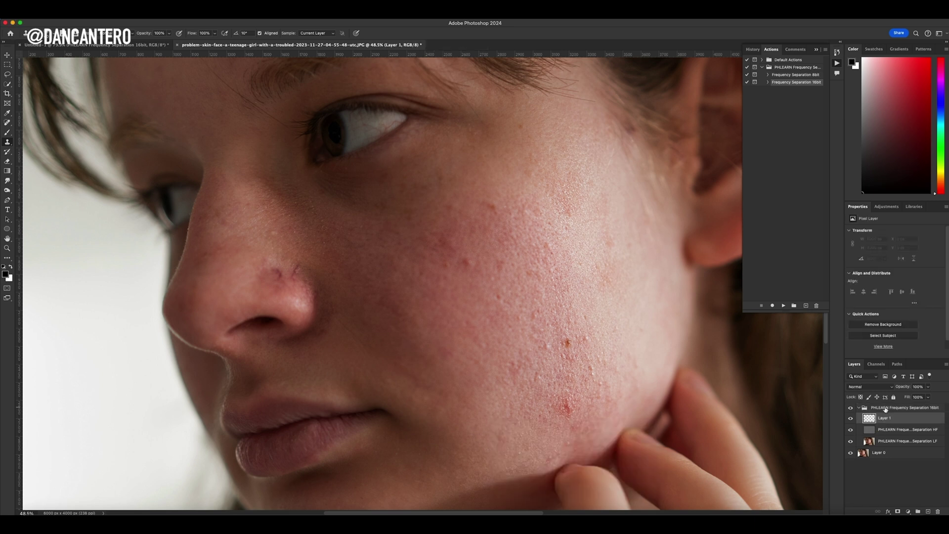
drag(882, 418, 879, 407)
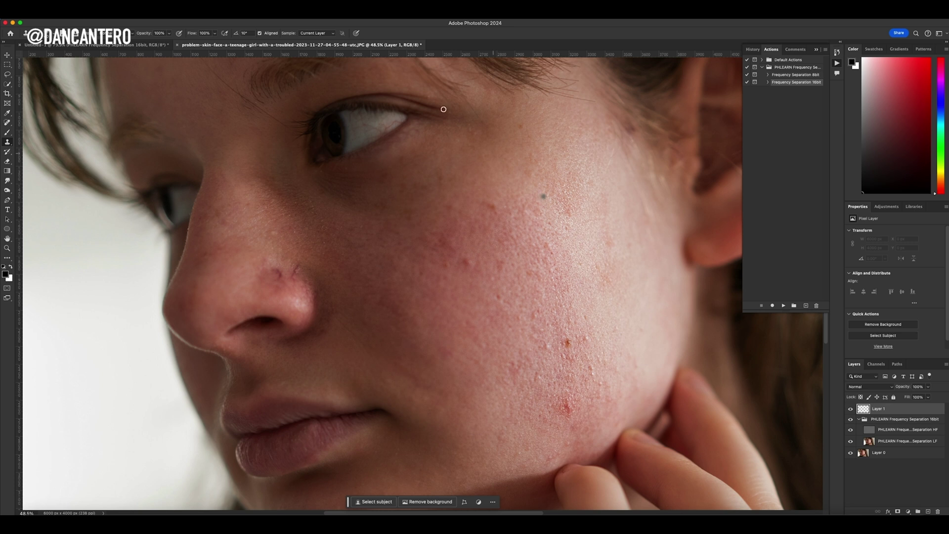
click(319, 33)
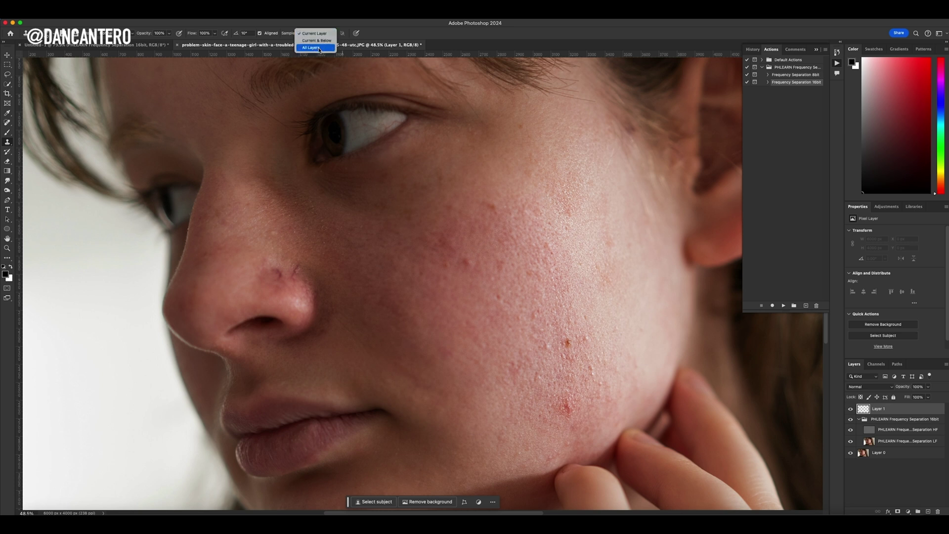
click(318, 48)
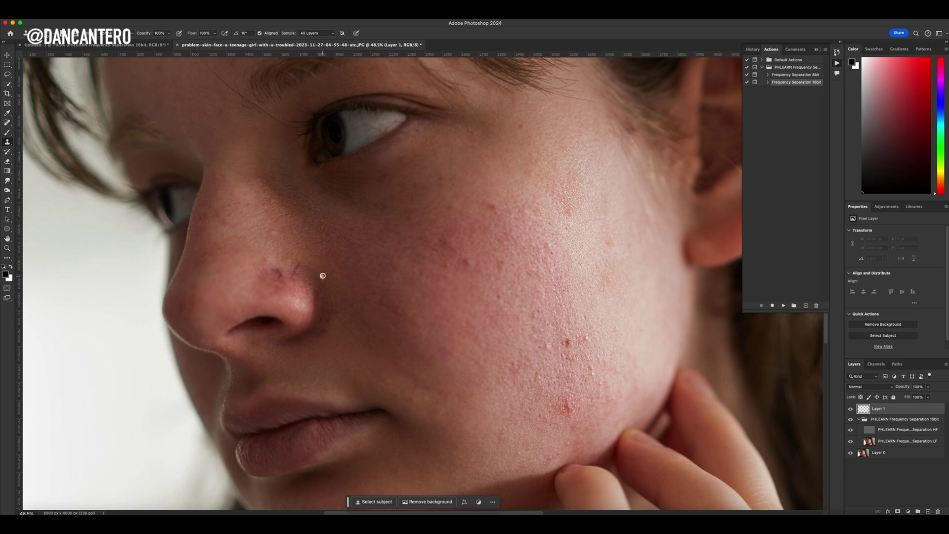
Try cloning clean skin over the nose blemish on Layer 1, then undo the strokes.
click(315, 272)
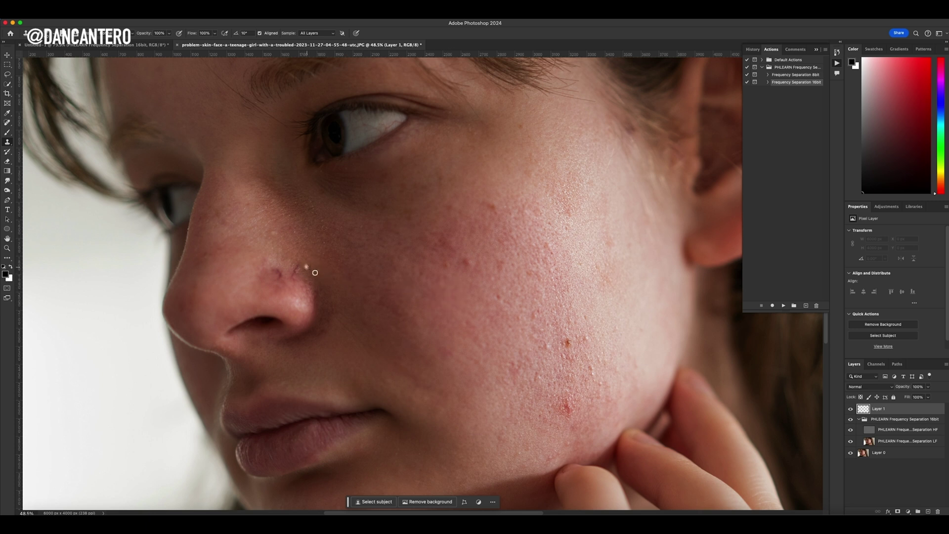
click(285, 277)
mouse_move(298, 266)
mouse_down()
mouse_move(294, 275)
mouse_move(308, 278)
mouse_up()
key(super+z)
drag(293, 270, 308, 289)
key(super+z)
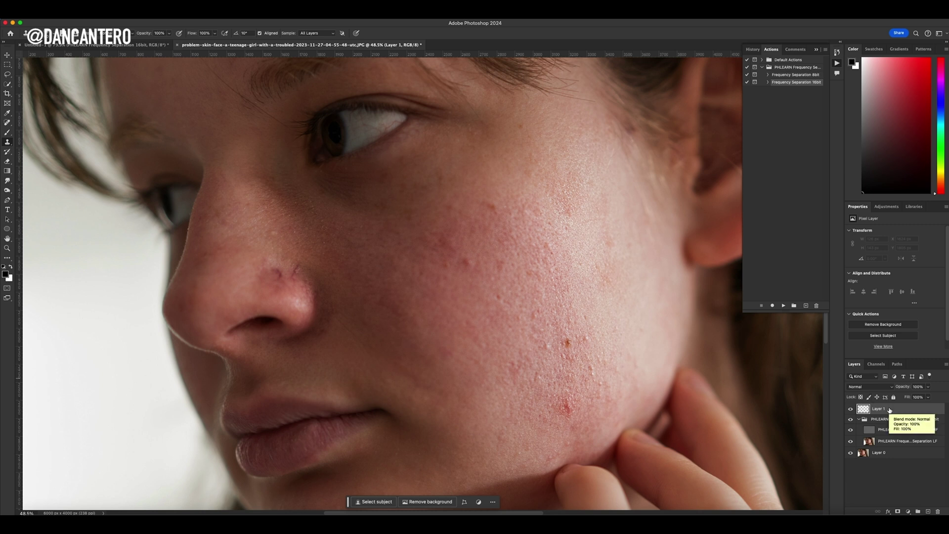
Delete Layer 1, select the HF layer and set the Clone Stamp to sample Current Layer.
key(Delete)
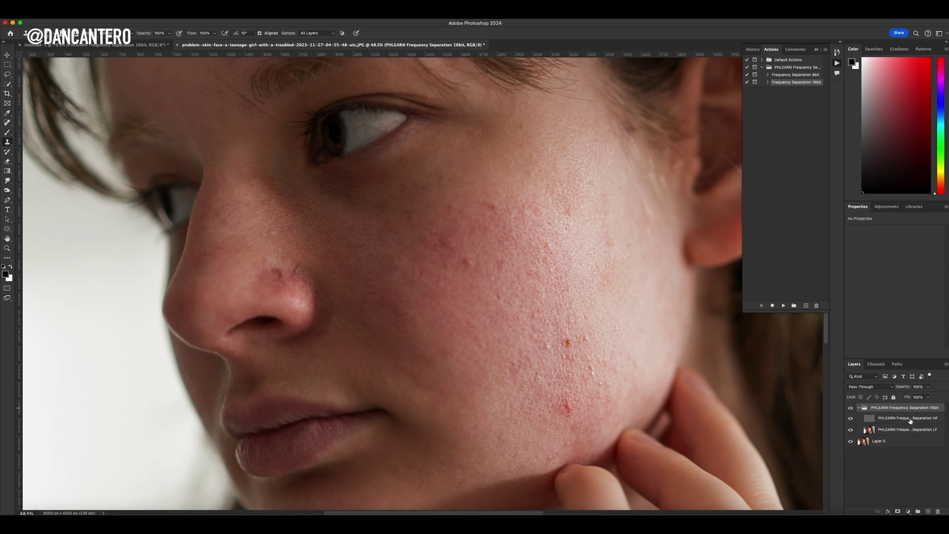
click(910, 419)
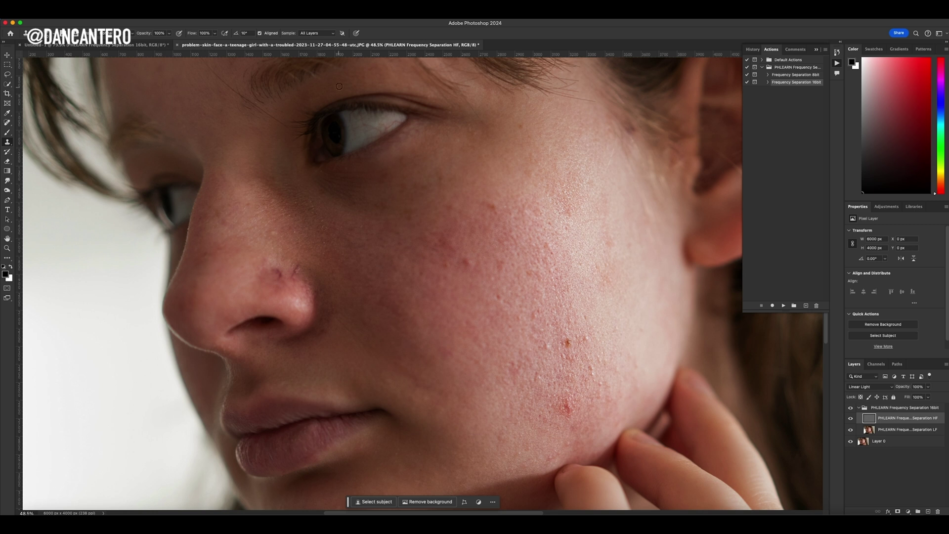
click(319, 33)
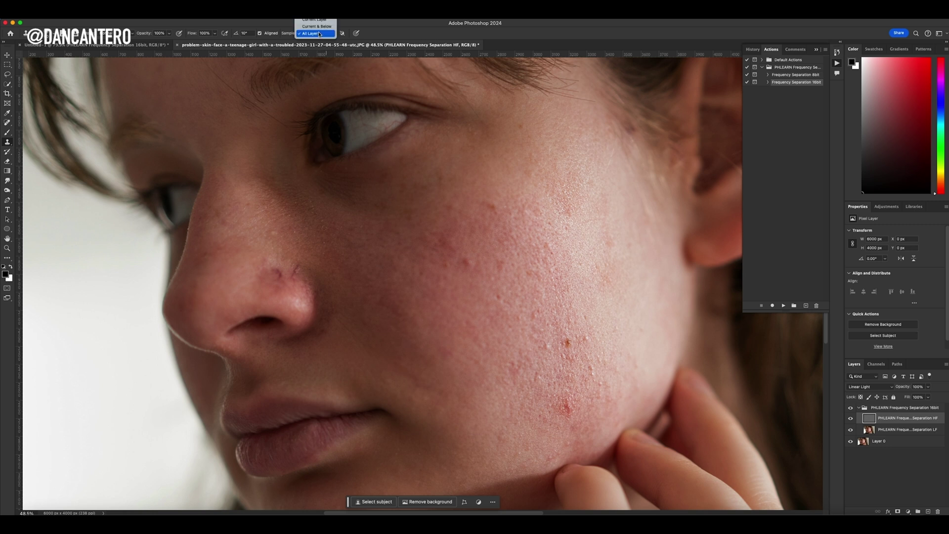
click(316, 21)
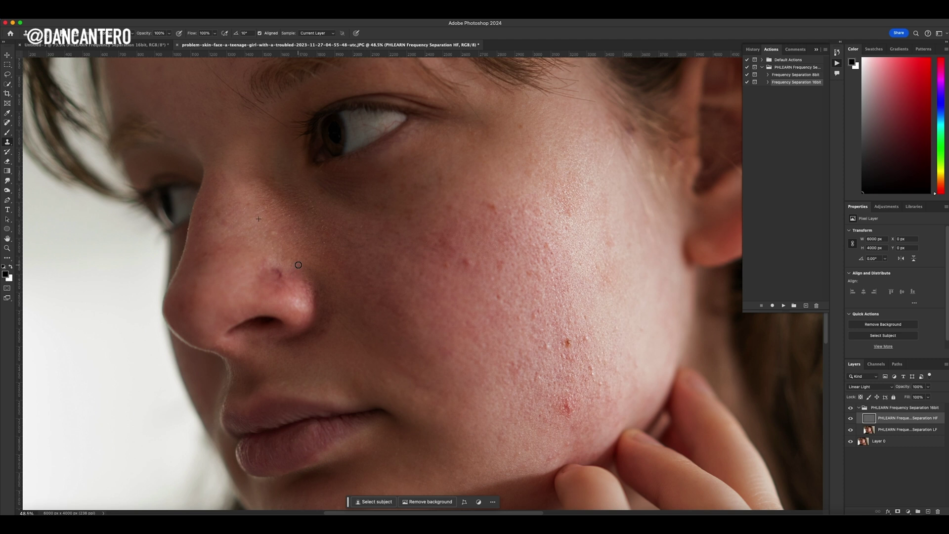
Clone clean texture over the nose-tip blemish and dab a cheek spot on the HF layer.
drag(298, 265, 296, 267)
drag(284, 274, 274, 275)
click(468, 295)
click(565, 318)
key(super+z)
Clone clean texture across the lower and upper cheek spots, then select the LF layer.
drag(568, 343, 570, 347)
alt+click(576, 313)
drag(572, 336, 572, 343)
alt+click(470, 289)
drag(468, 267, 477, 264)
click(907, 430)
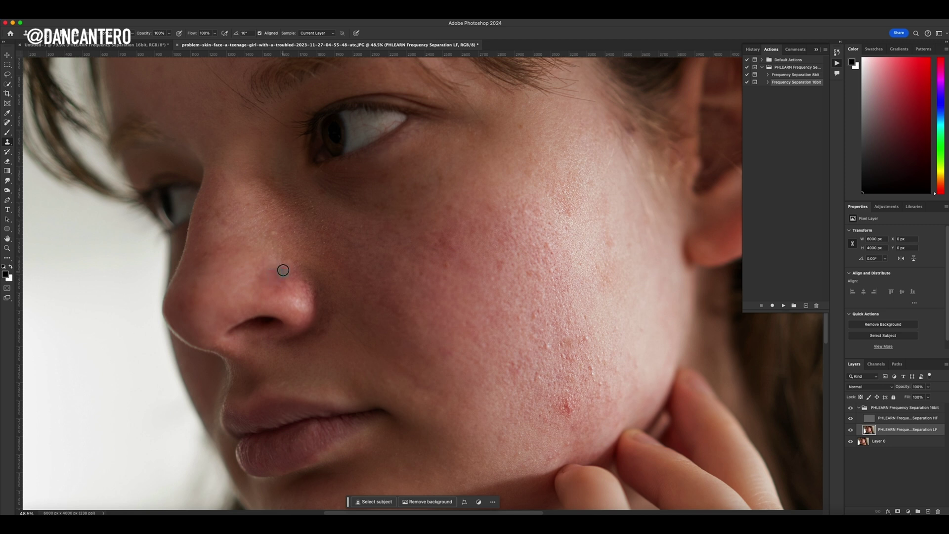
Clone even skin tone over the nose tip and up the mid-cheek on the LF layer.
click(257, 286)
mouse_move(280, 269)
mouse_down()
mouse_move(263, 282)
mouse_move(282, 277)
mouse_up()
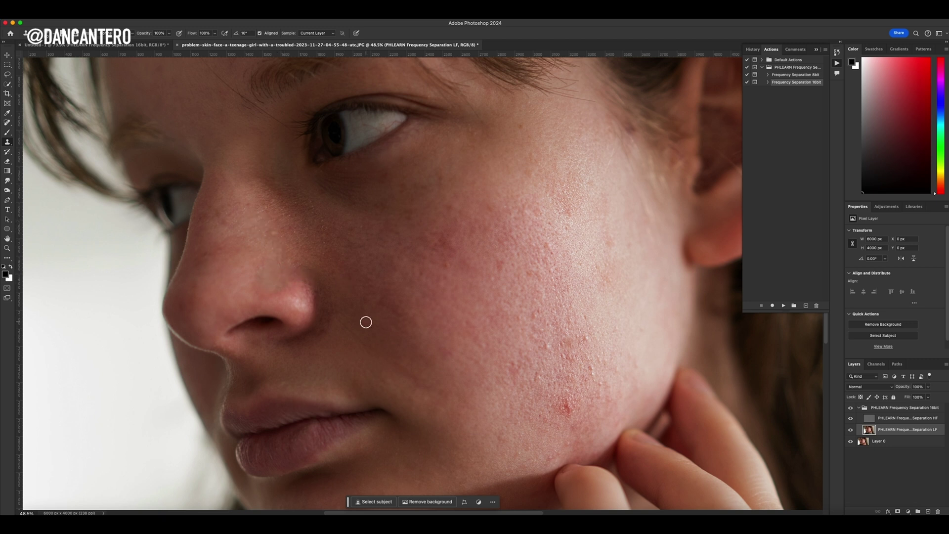
key(super+z)
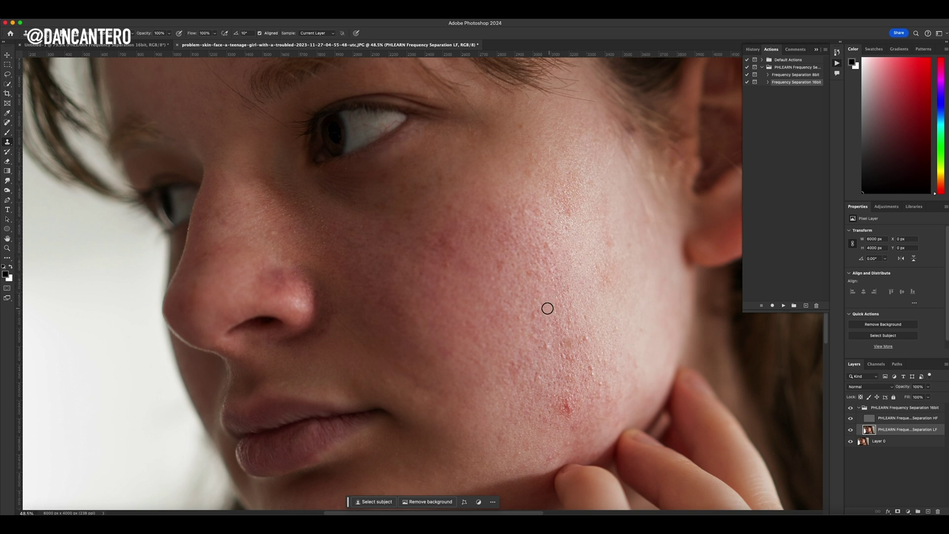
alt+click(460, 290)
mouse_move(547, 277)
mouse_down()
mouse_move(538, 229)
mouse_move(567, 271)
mouse_move(544, 217)
mouse_move(537, 255)
mouse_up()
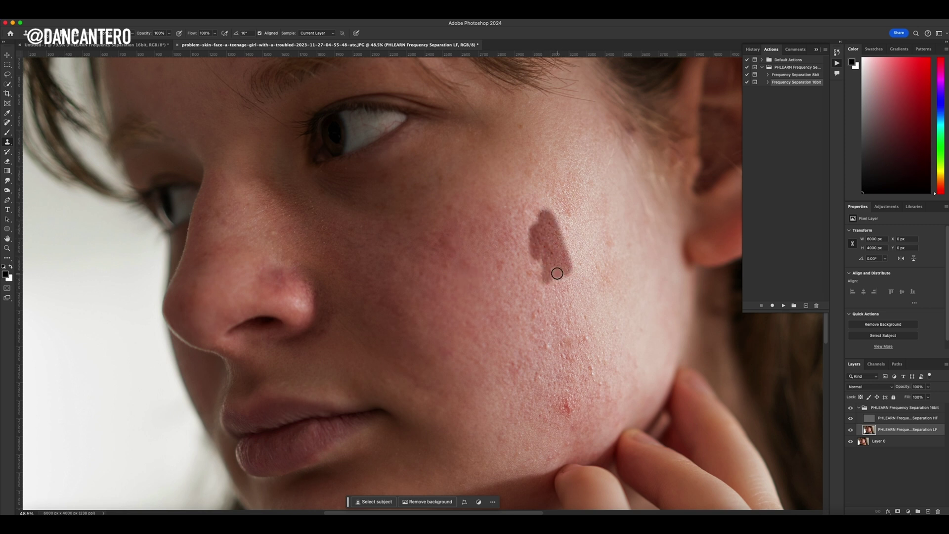
Undo the dark cloned blotch on the cheek and switch to the HF layer.
scroll(559, 252, up, 3)
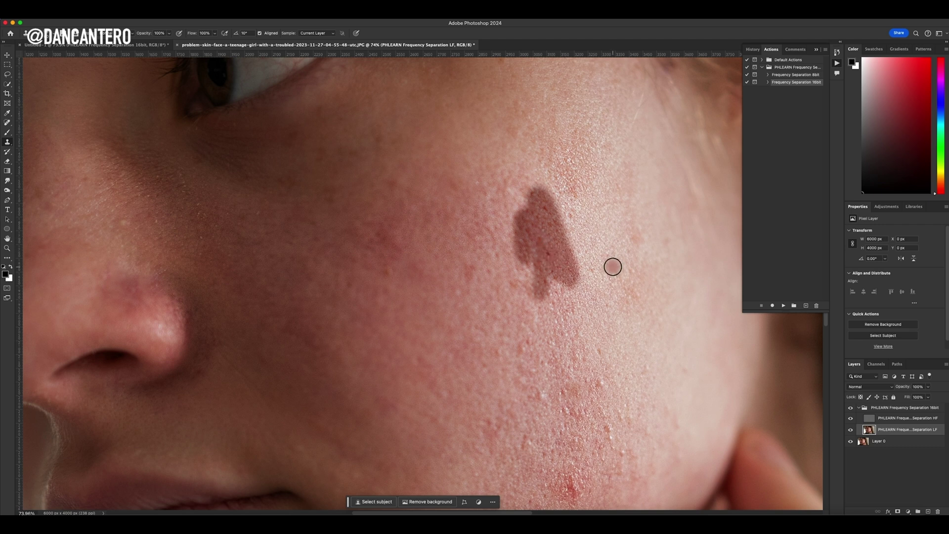
key(super+z)
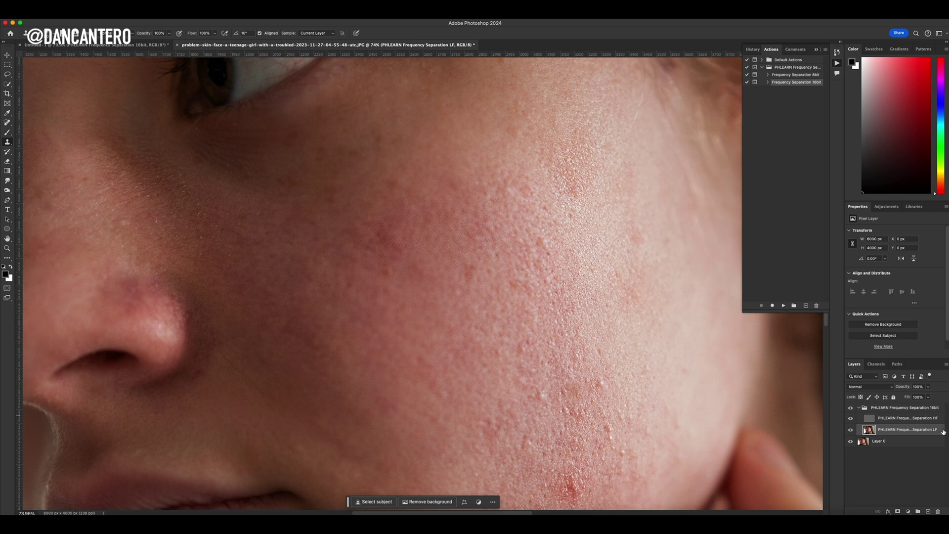
click(934, 420)
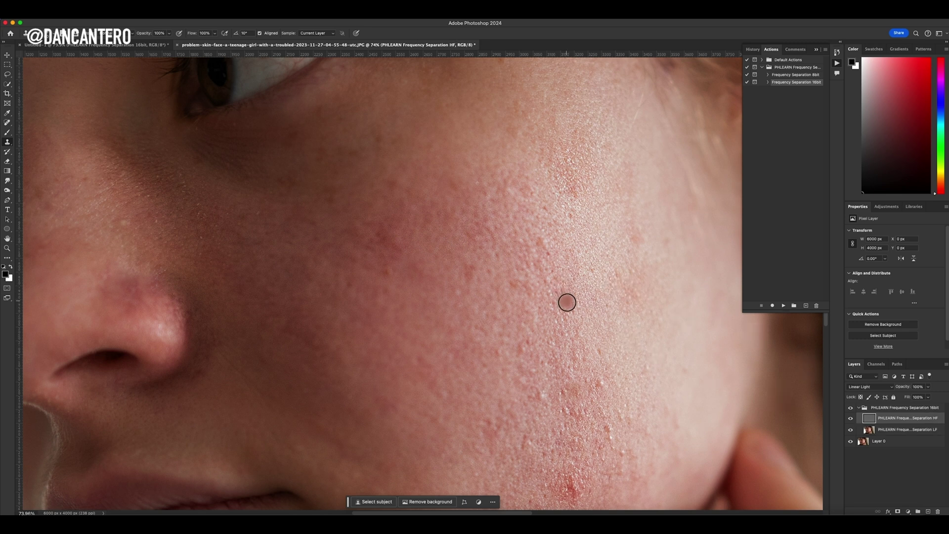
alt+click(561, 303)
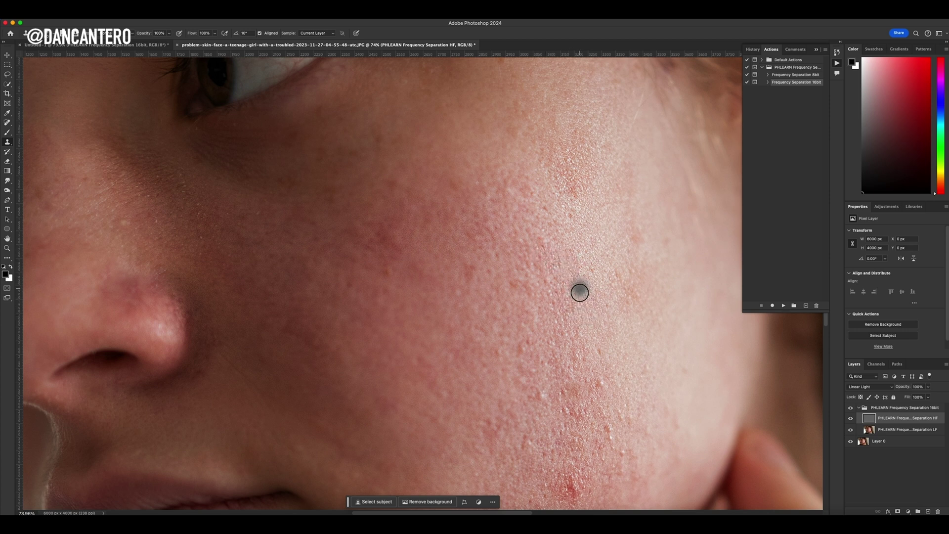
scroll(577, 292, down, 3)
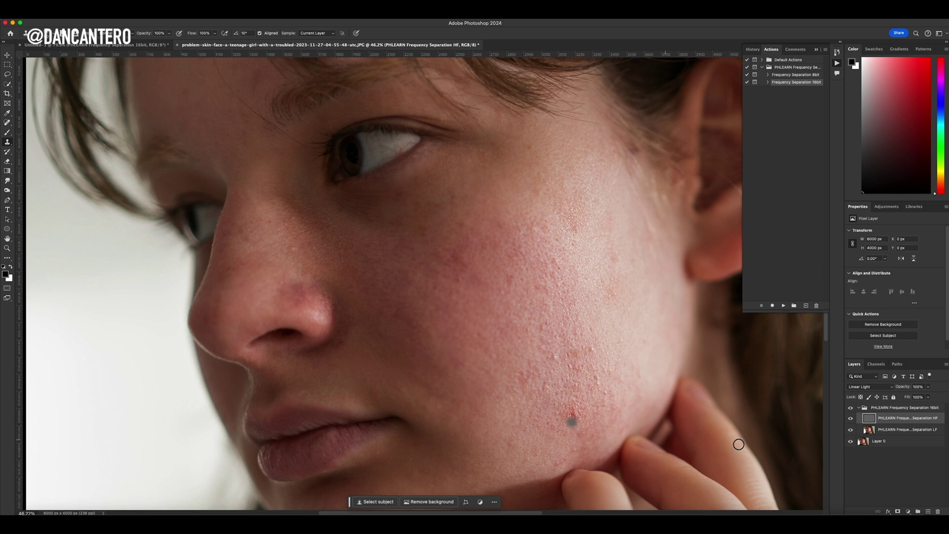
click(911, 433)
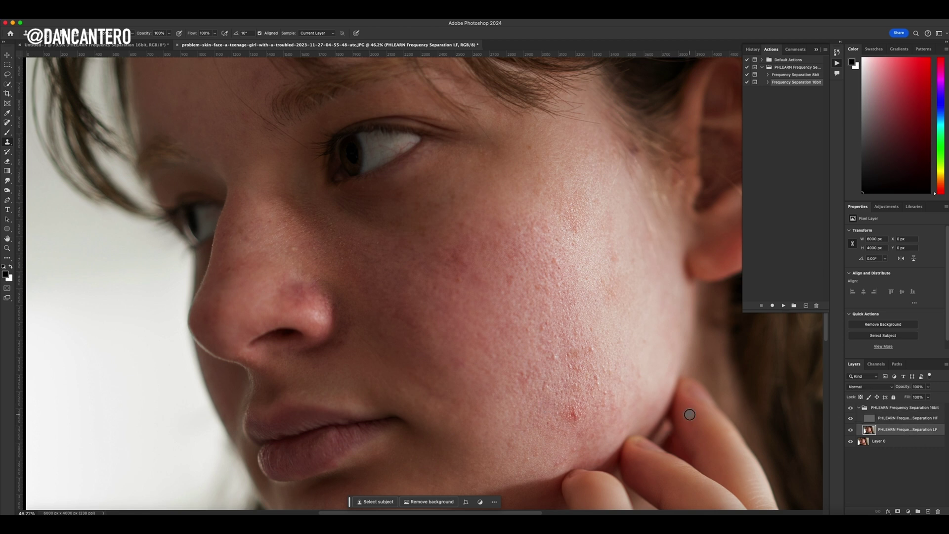
scroll(502, 364, down, 2)
scroll(503, 365, right, 2)
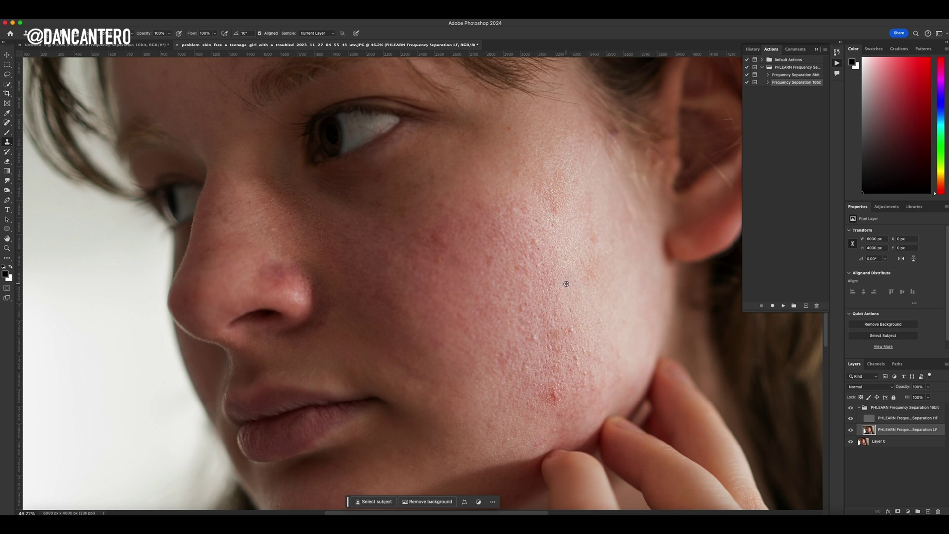
mouse_move(562, 392)
mouse_down()
mouse_move(543, 407)
mouse_move(564, 390)
mouse_move(560, 418)
mouse_move(549, 402)
mouse_move(555, 418)
mouse_move(582, 353)
mouse_move(593, 410)
mouse_up()
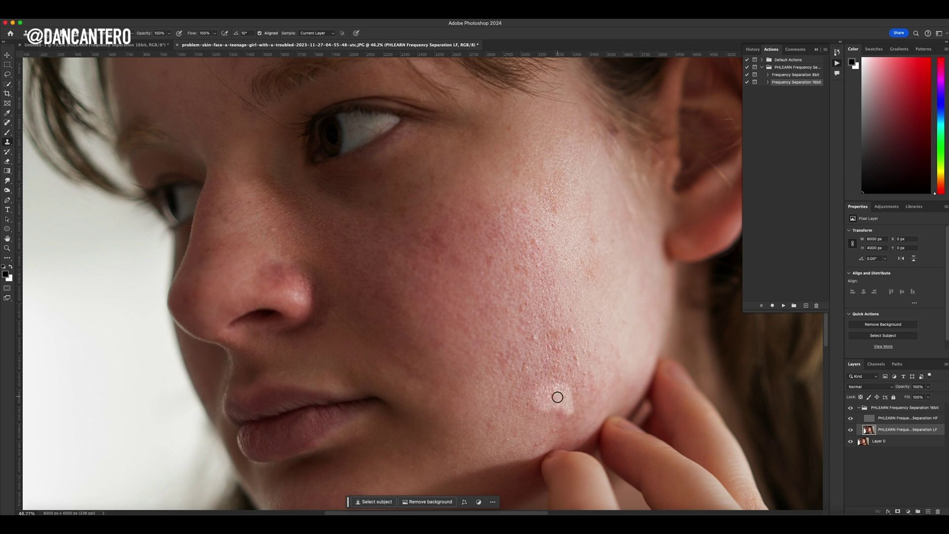
drag(561, 392, 560, 420)
key(super+z)
alt+click(544, 320)
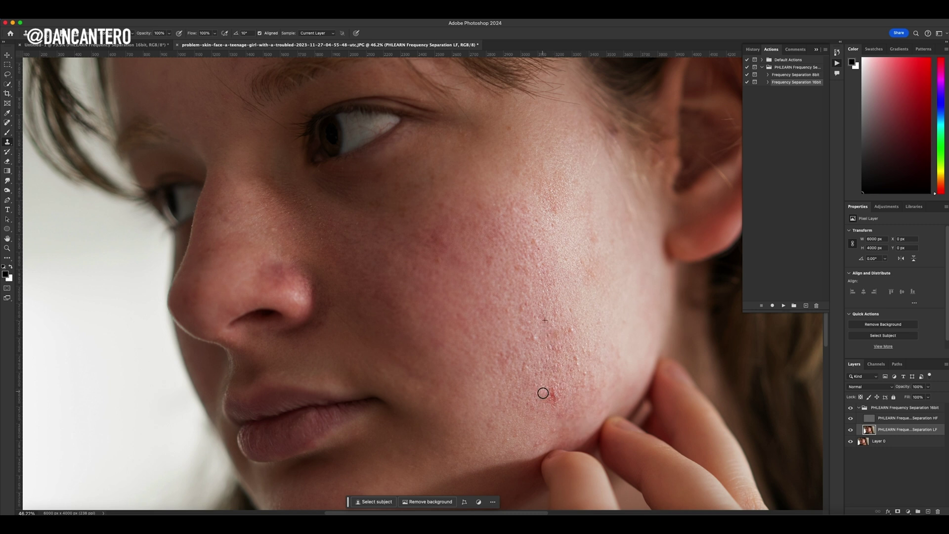
mouse_move(543, 393)
mouse_down()
mouse_move(567, 404)
mouse_move(554, 418)
mouse_up()
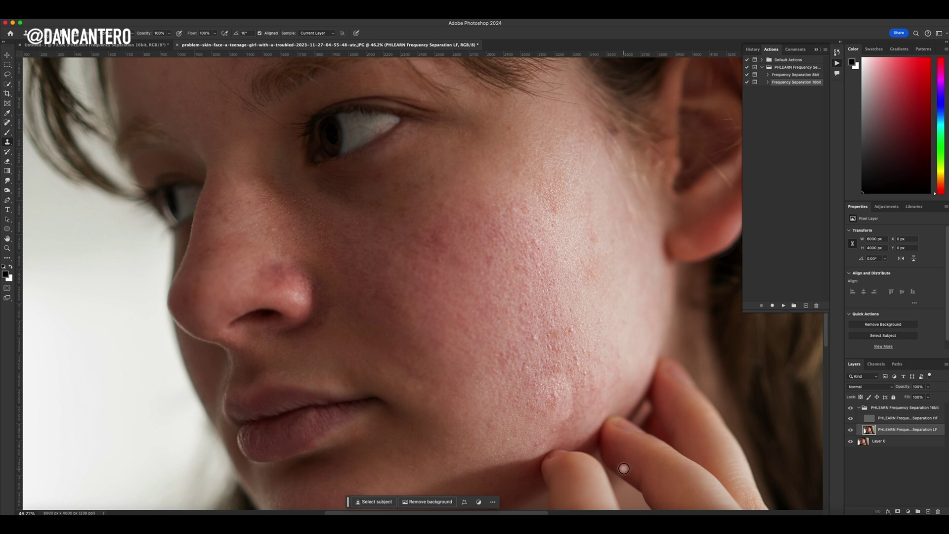
key(super+z)
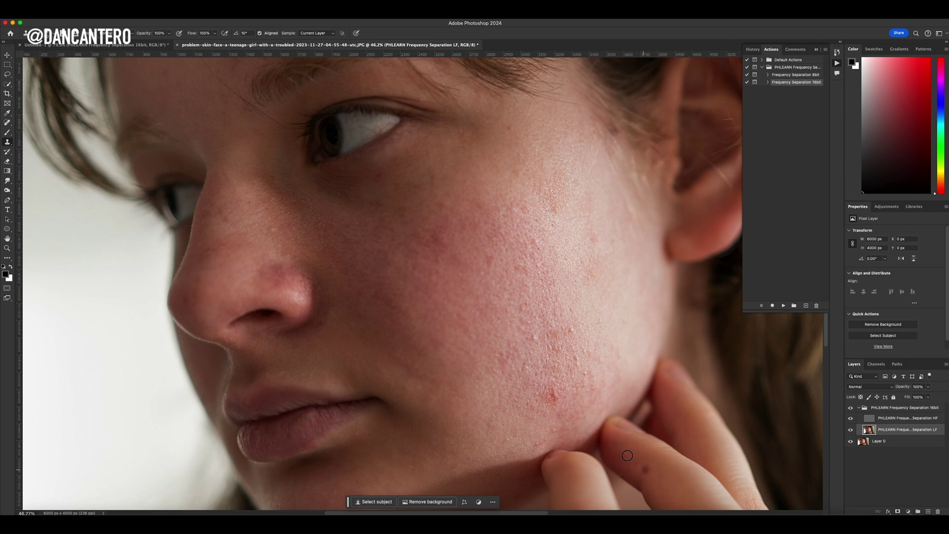
click(901, 419)
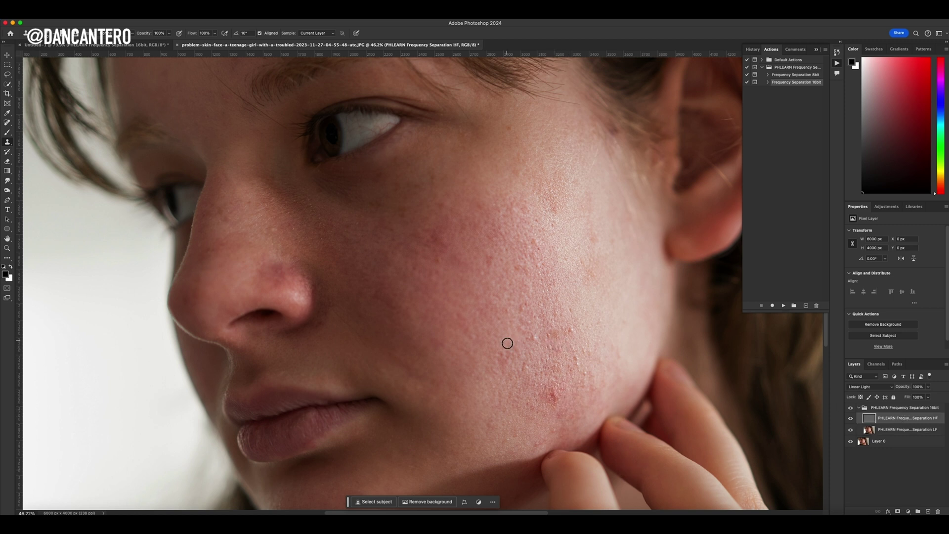
Clone texture over the jaw blemish, then clone clean cheek tone over it on the LF layer.
mouse_move(537, 405)
mouse_down()
mouse_move(536, 396)
mouse_move(557, 388)
mouse_move(549, 396)
mouse_move(547, 386)
mouse_move(567, 406)
mouse_move(565, 381)
mouse_move(565, 392)
mouse_up()
click(919, 429)
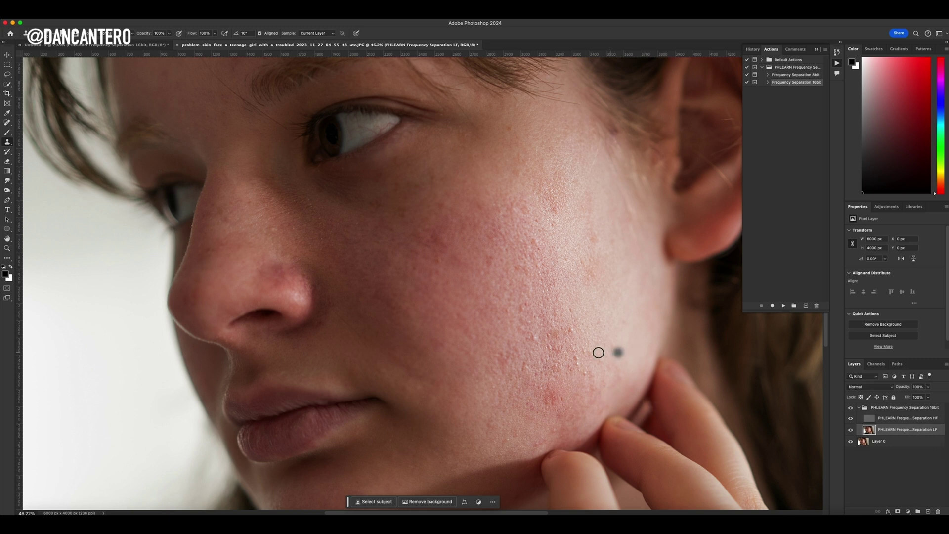
alt+click(543, 352)
mouse_move(539, 390)
mouse_down()
mouse_move(560, 397)
mouse_move(557, 374)
mouse_move(568, 399)
mouse_up()
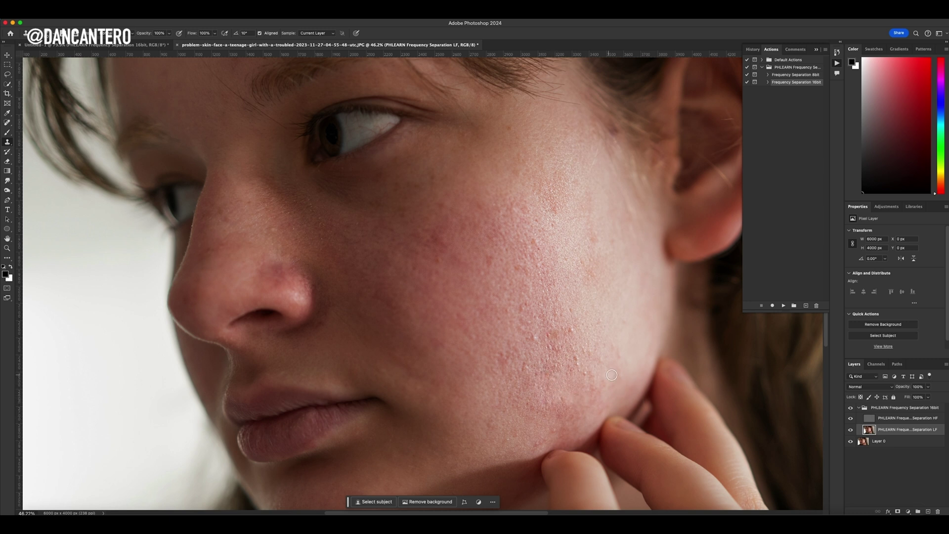